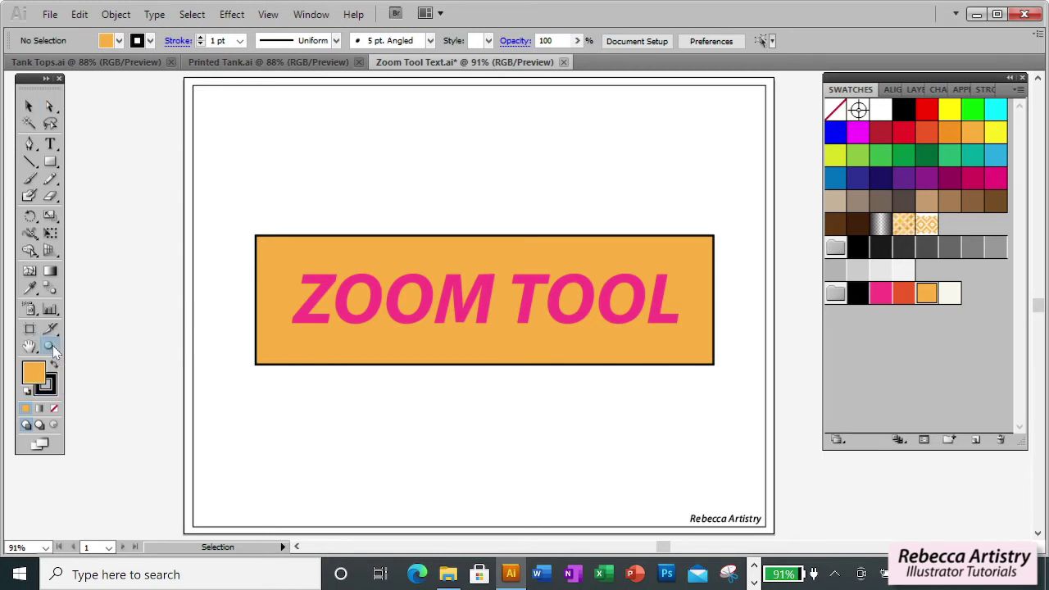
Step: Pick the Zoom tool and click the ZOOM TOOL lettering to view the banner at 100%
left_click(51, 345)
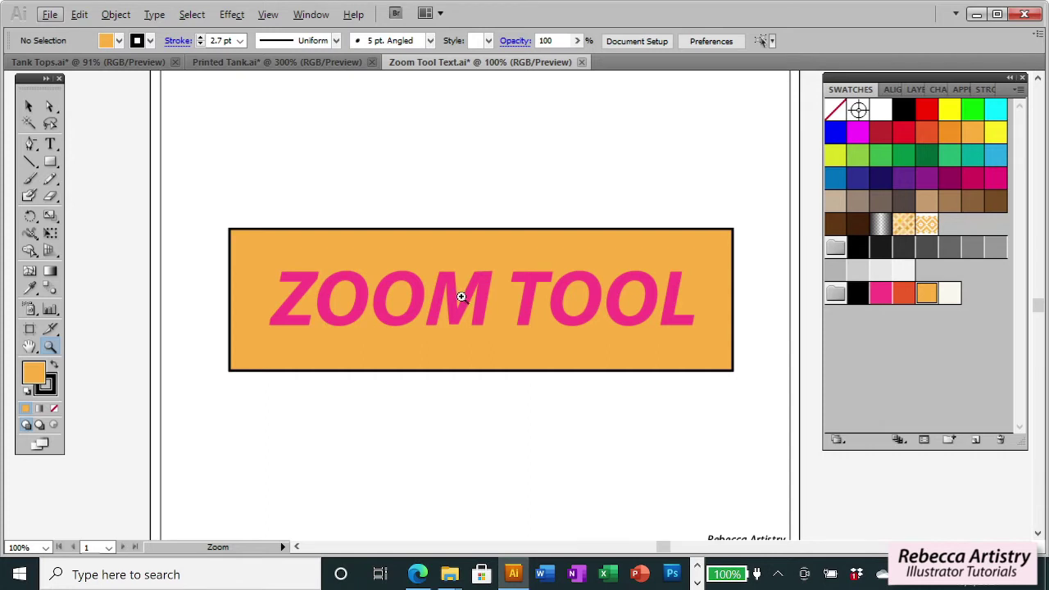
left_click(465, 298)
left_click(518, 304)
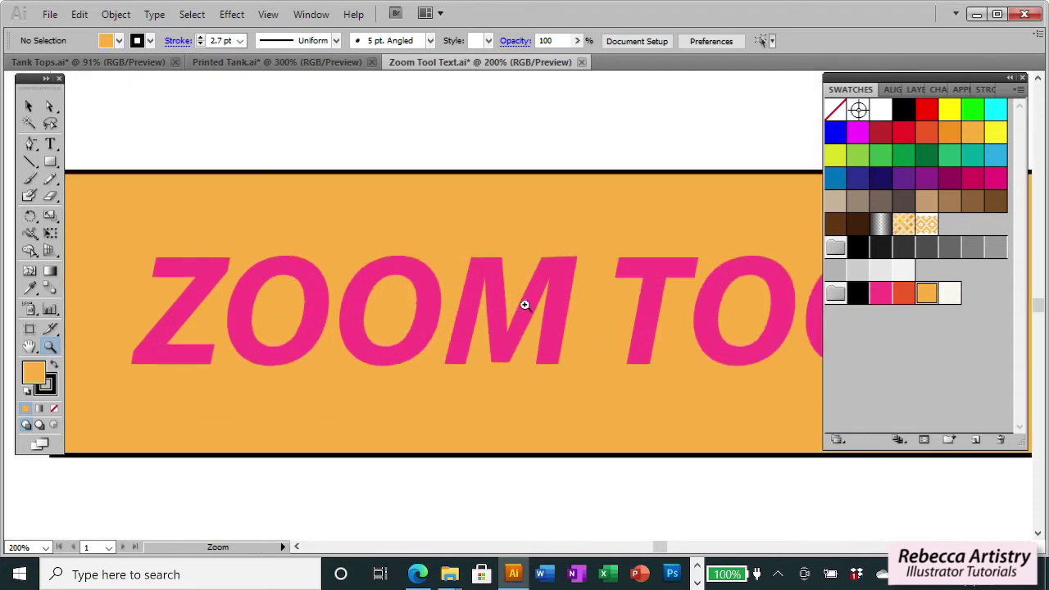
left_click(517, 304)
left_click(518, 305)
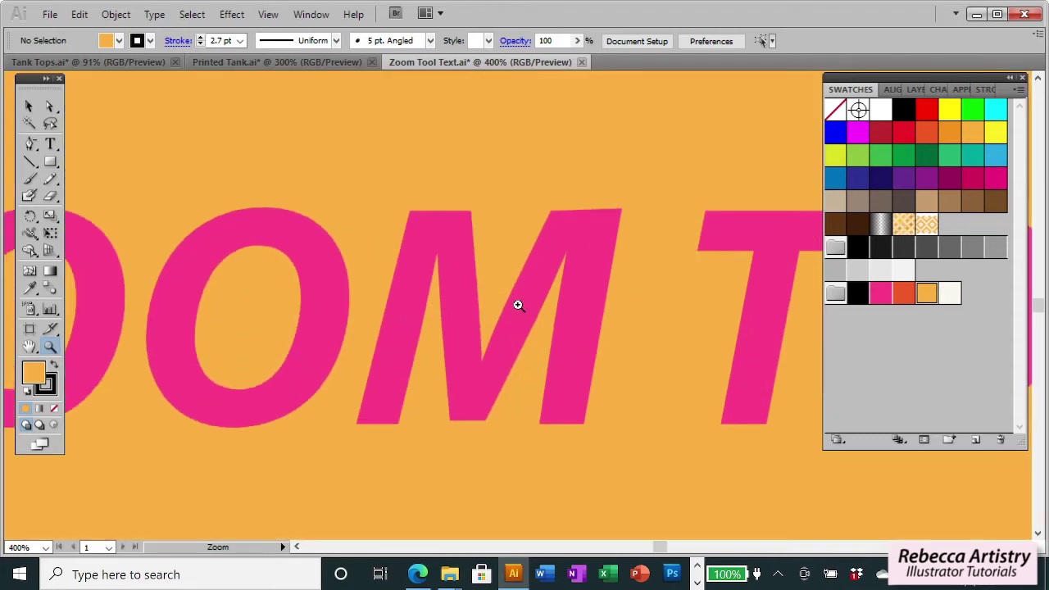
left_click(518, 305)
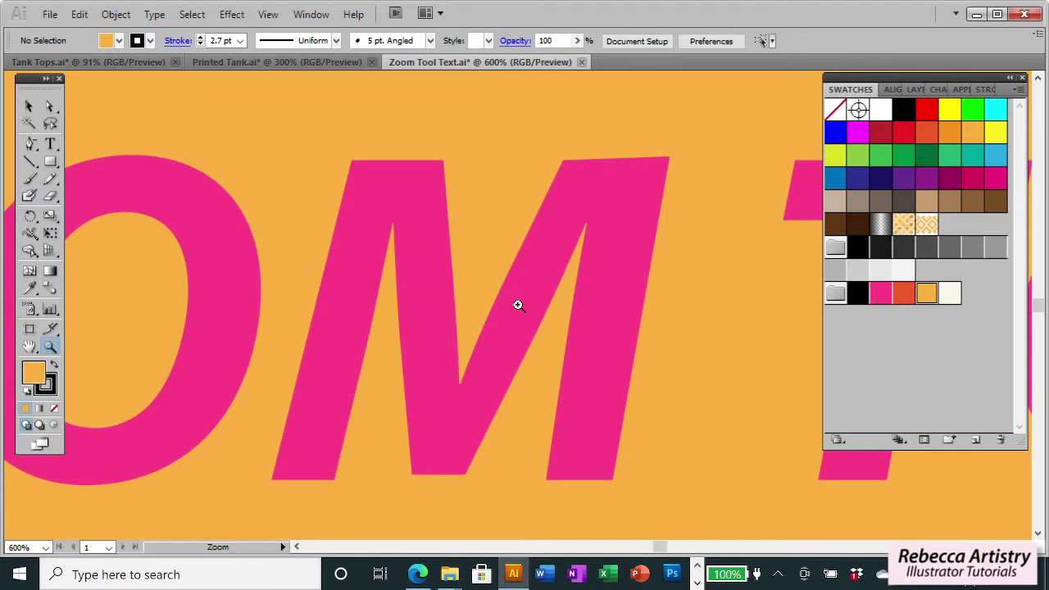
left_click(518, 305)
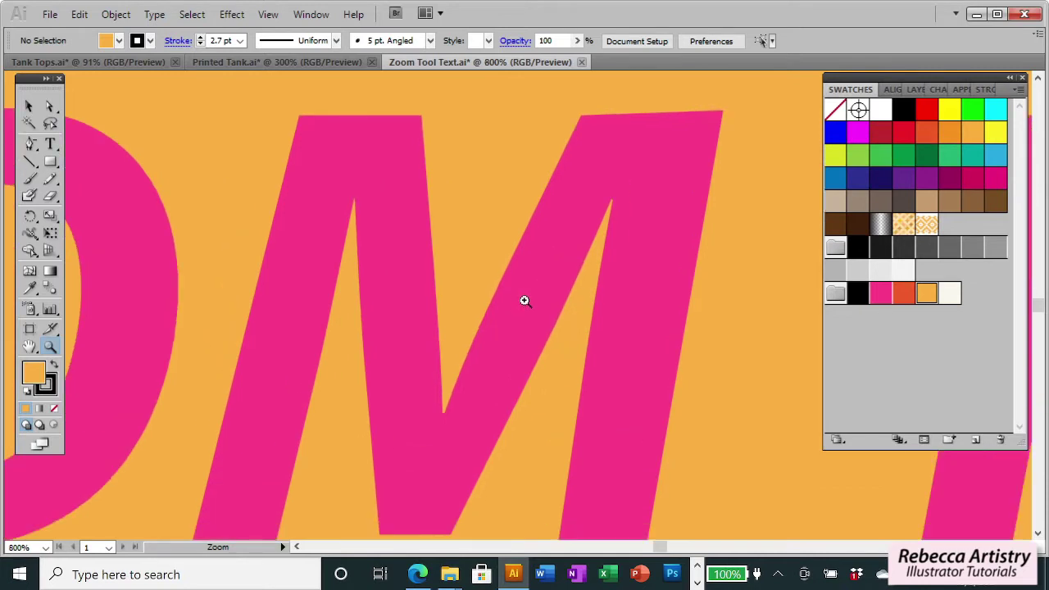
left_click(524, 301)
left_click(524, 301)
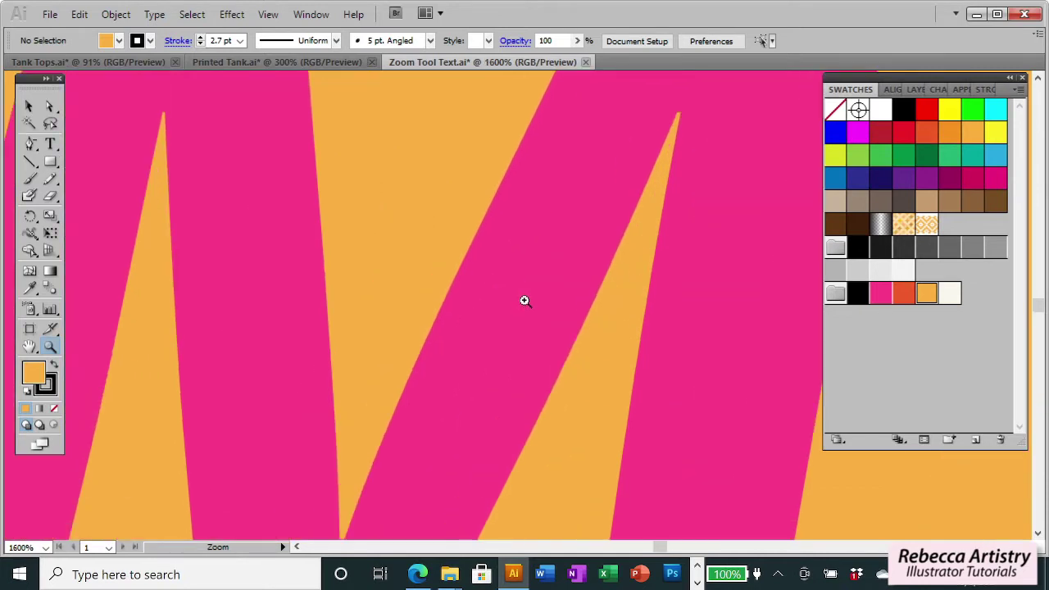
left_click(437, 281)
left_click(431, 281)
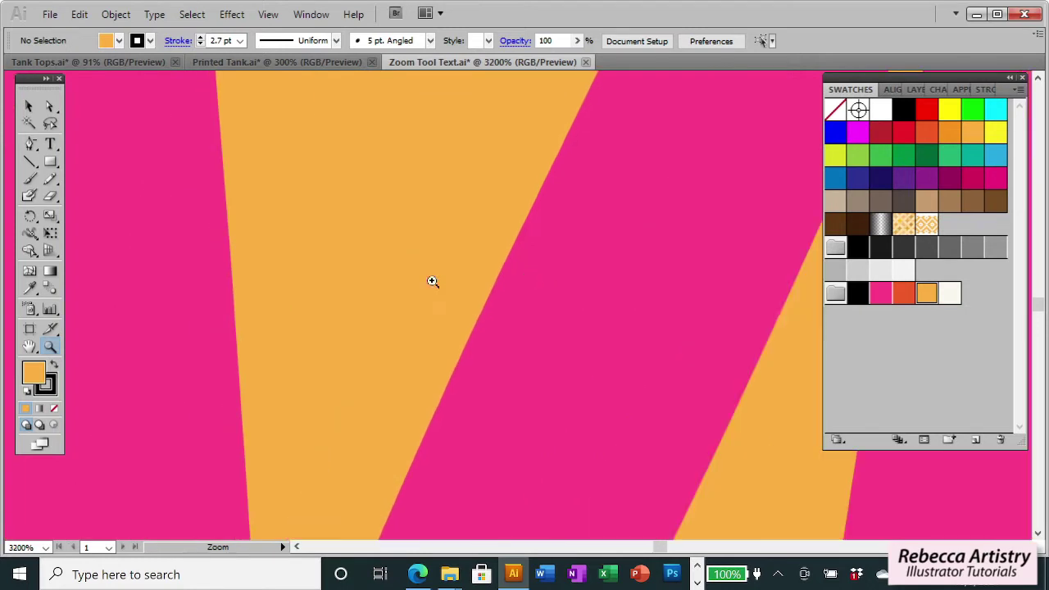
left_click(516, 274)
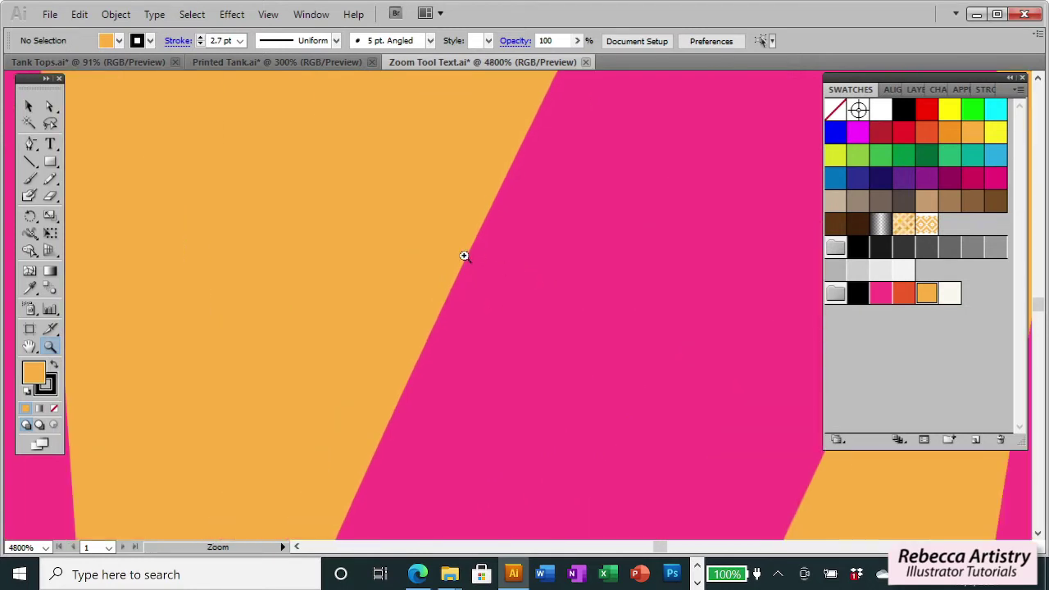
left_click(463, 256)
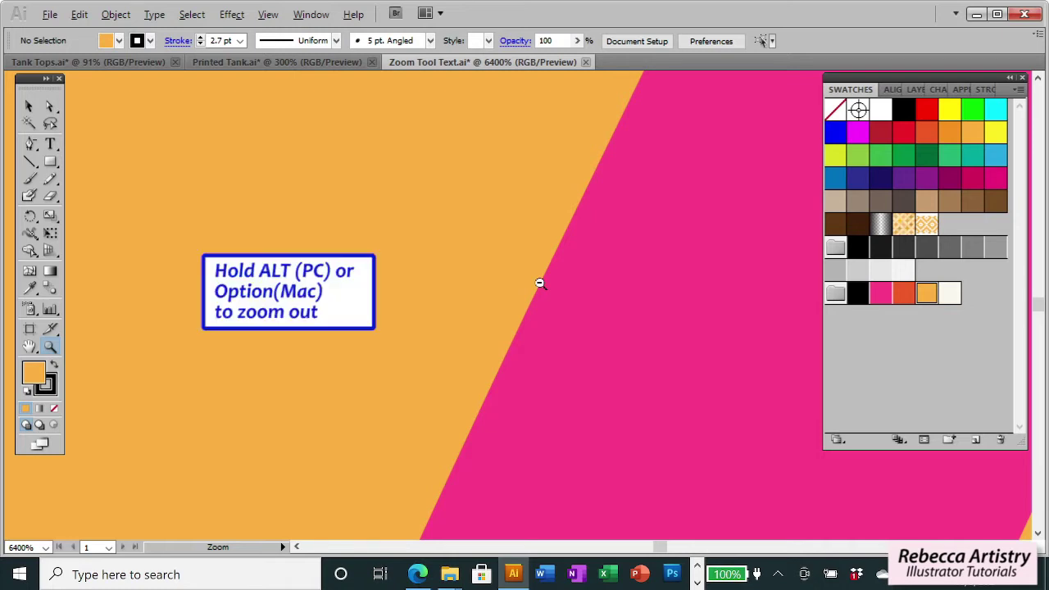
left_click(539, 283, "alt")
left_click(539, 282, "alt")
left_click(539, 282, "alt")
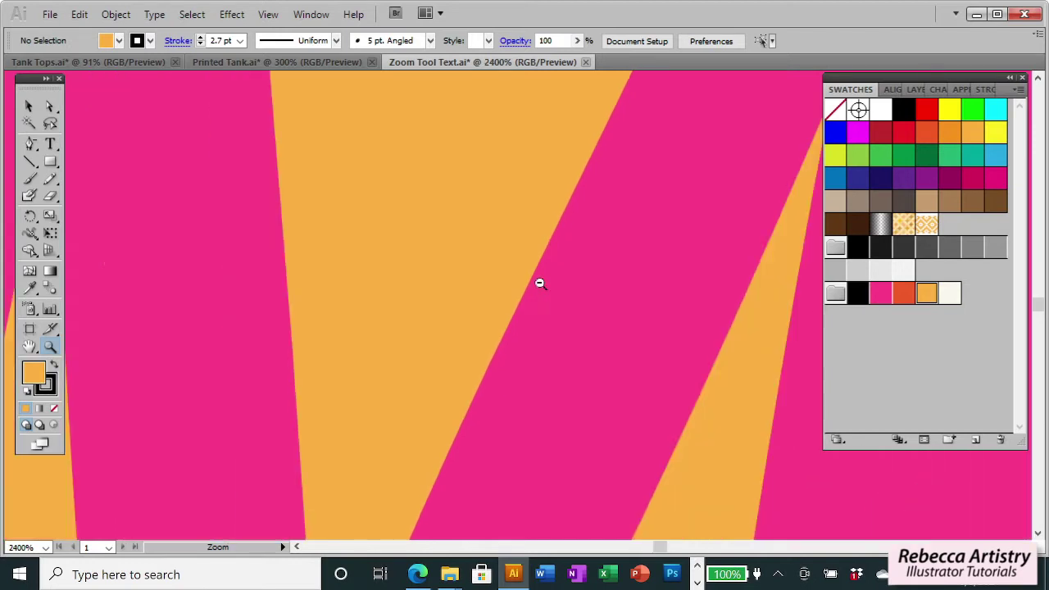
left_click(539, 283, "alt")
left_click(539, 283, "alt")
left_click(539, 282, "alt")
left_click(538, 281, "alt")
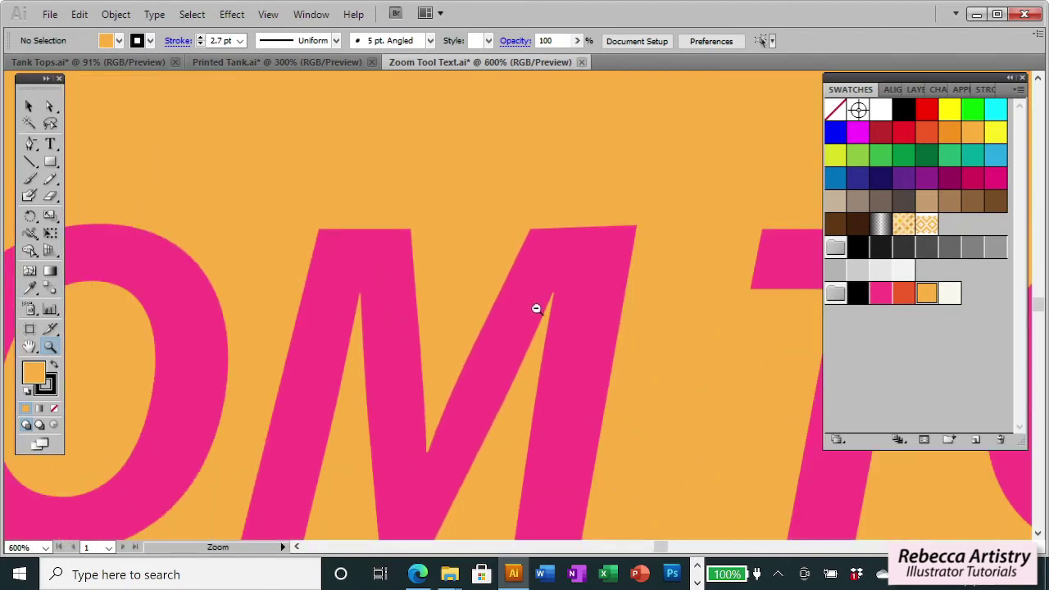
left_click(536, 315, "alt")
left_click(540, 328, "alt")
left_click(541, 332, "alt")
left_click(535, 344, "alt")
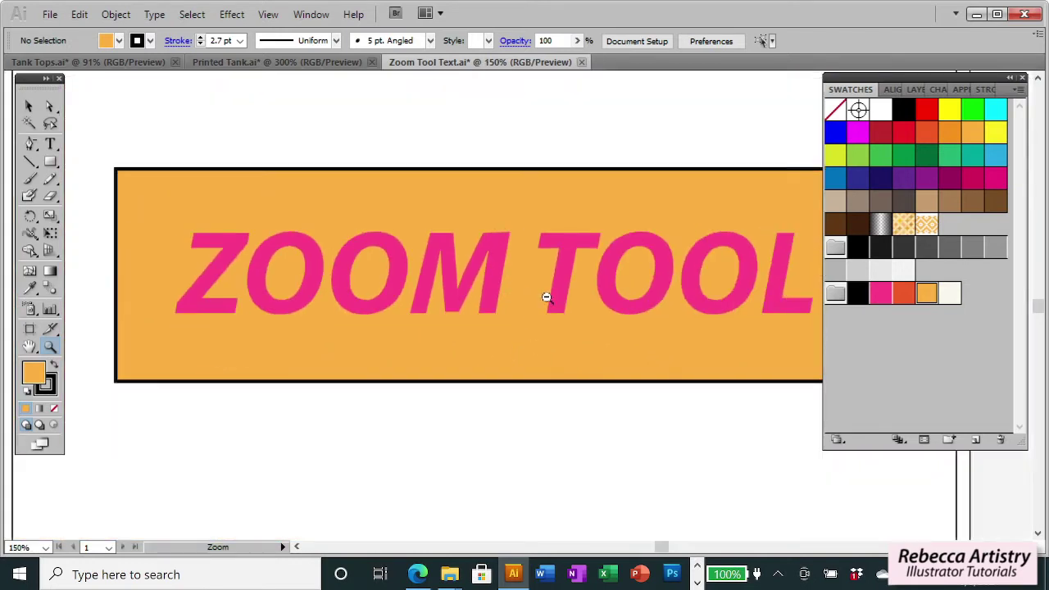
left_click(573, 298, "alt")
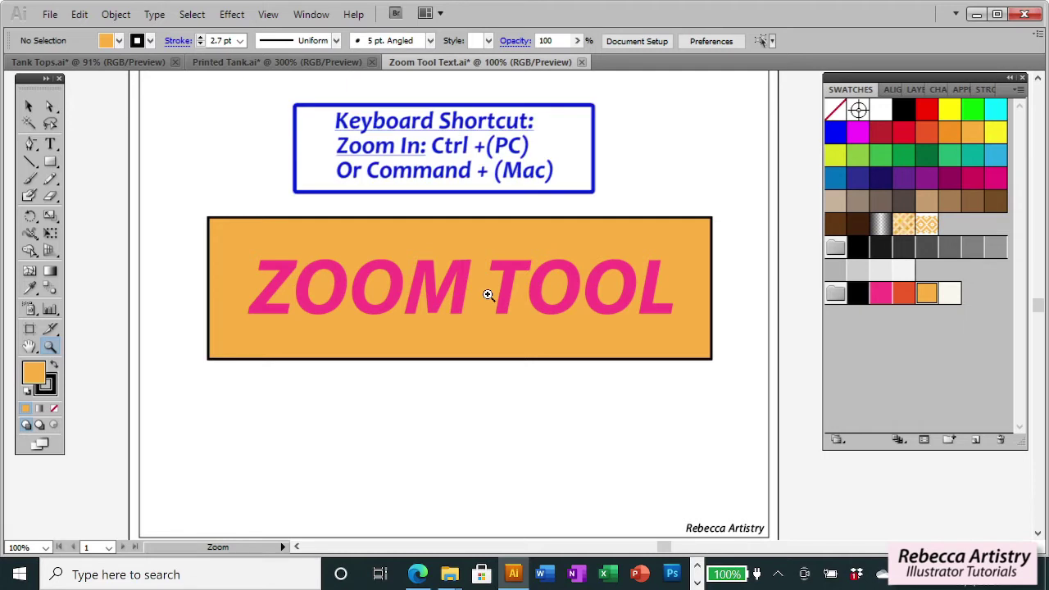
Step: Zoom in on the banner in steps with Ctrl + up to 1200%
key("ctrl")
key("ctrl+plus")
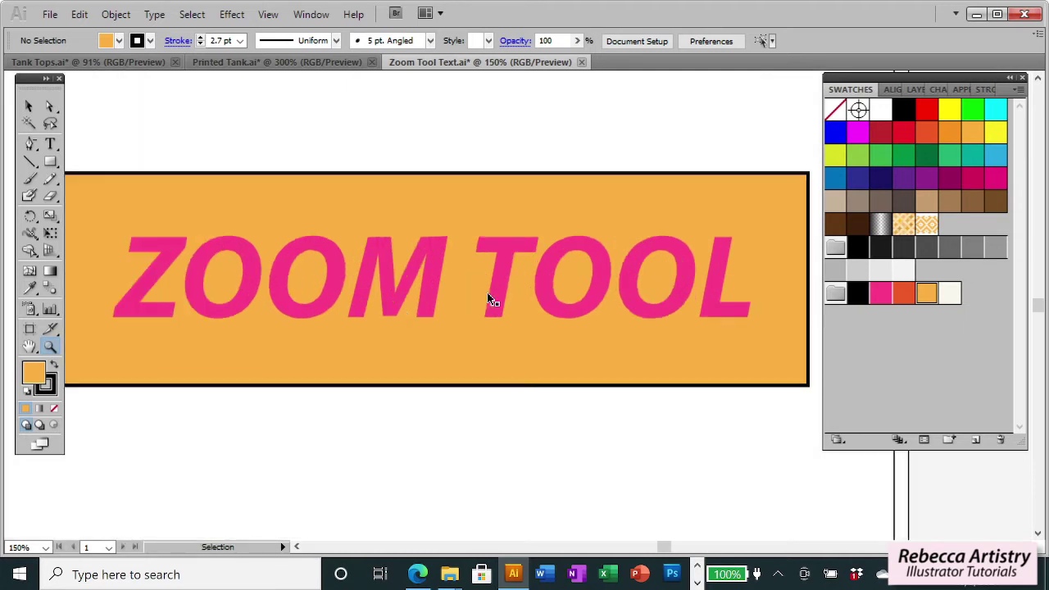
key("ctrl+plus")
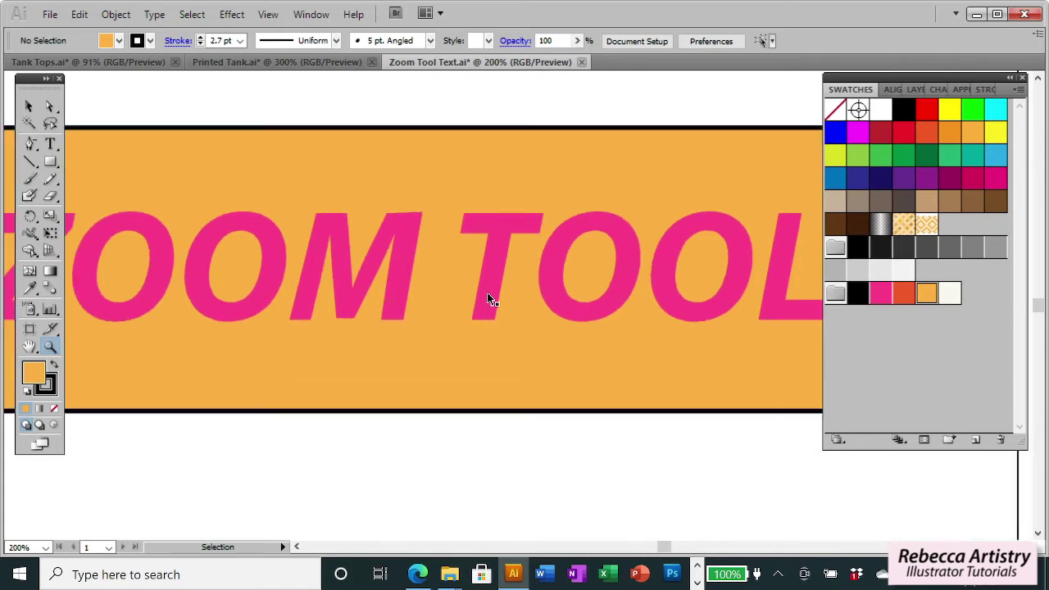
key("ctrl+plus")
key("ctrl+plus")
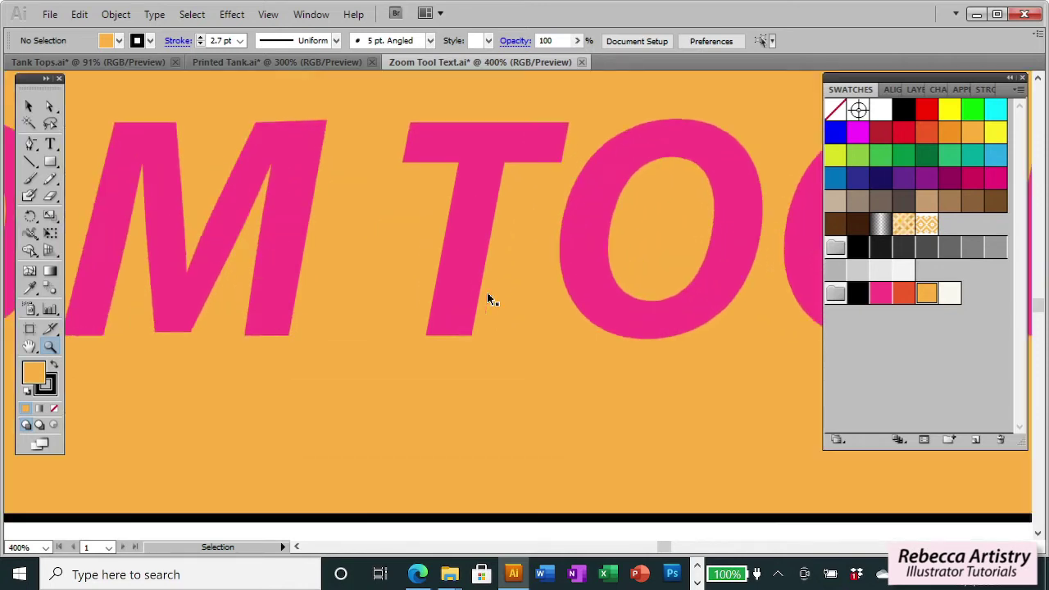
key("ctrl+plus")
key("ctrl+plus")
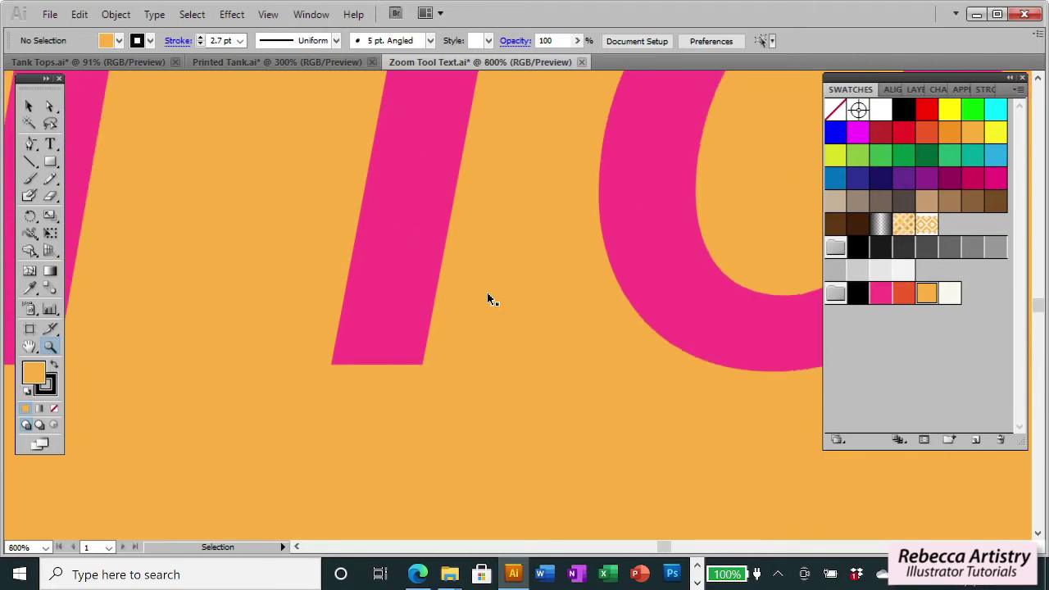
key("ctrl+plus")
key("ctrl+plus")
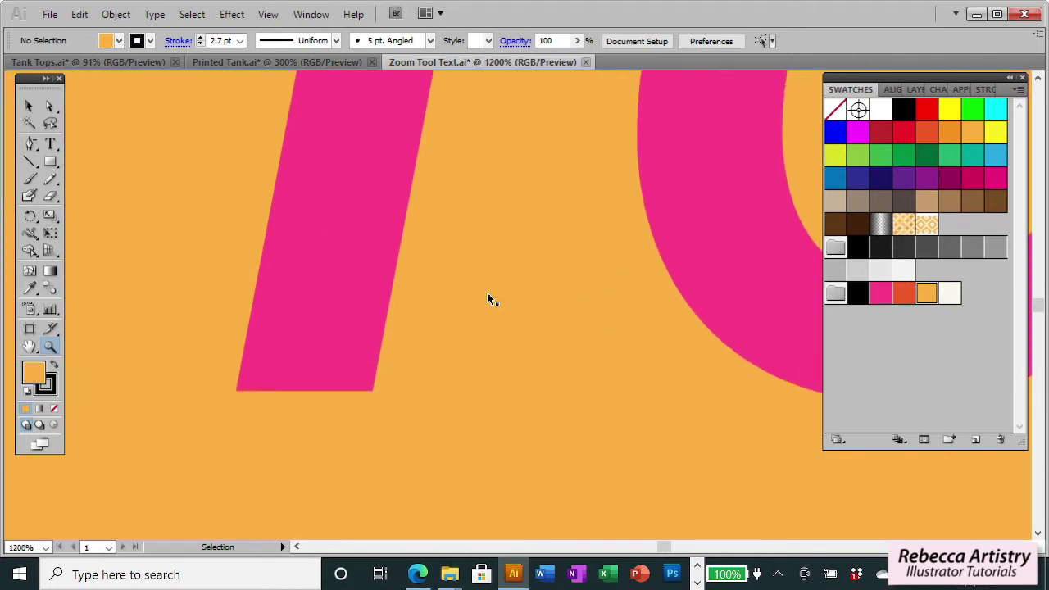
Step: Zoom back out with Ctrl - until the whole artboard shows at 66.67%
key("ctrl+minus")
key("ctrl+minus")
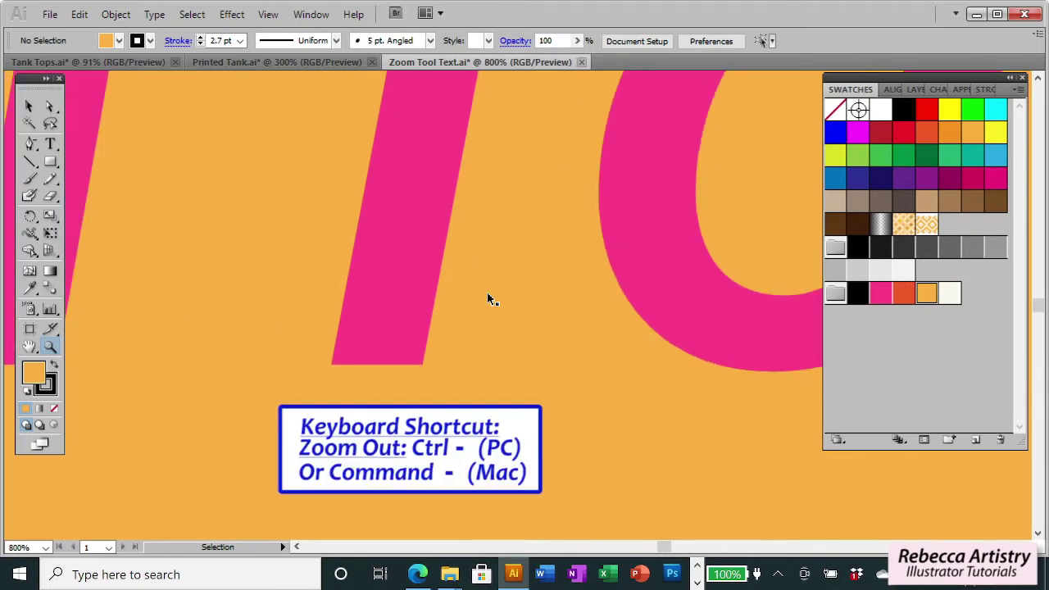
key("ctrl+minus")
key("ctrl+minus")
key("ctrl+minus")
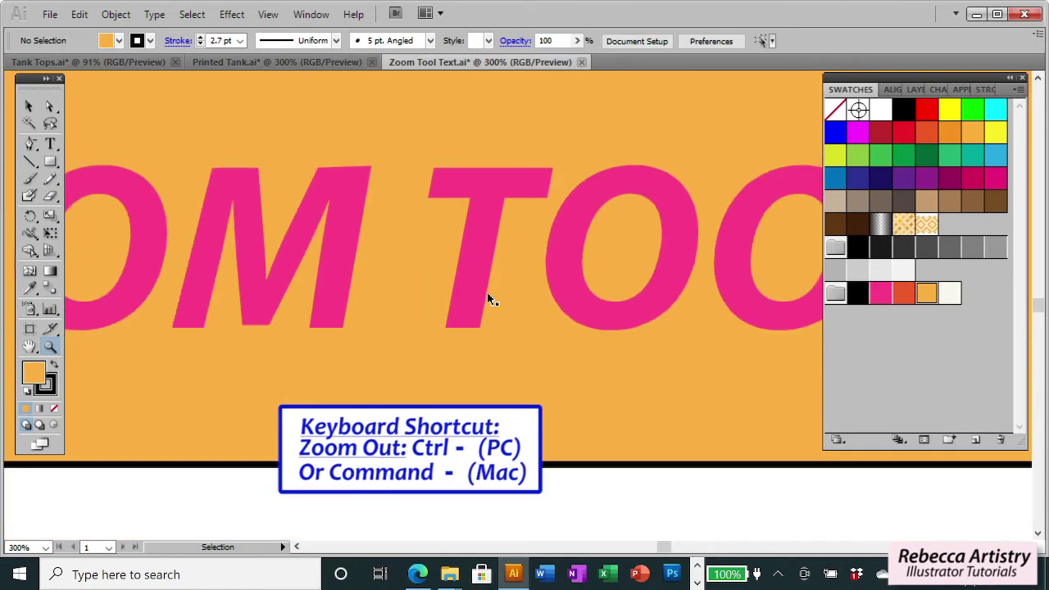
key("ctrl+minus")
key("ctrl+minus")
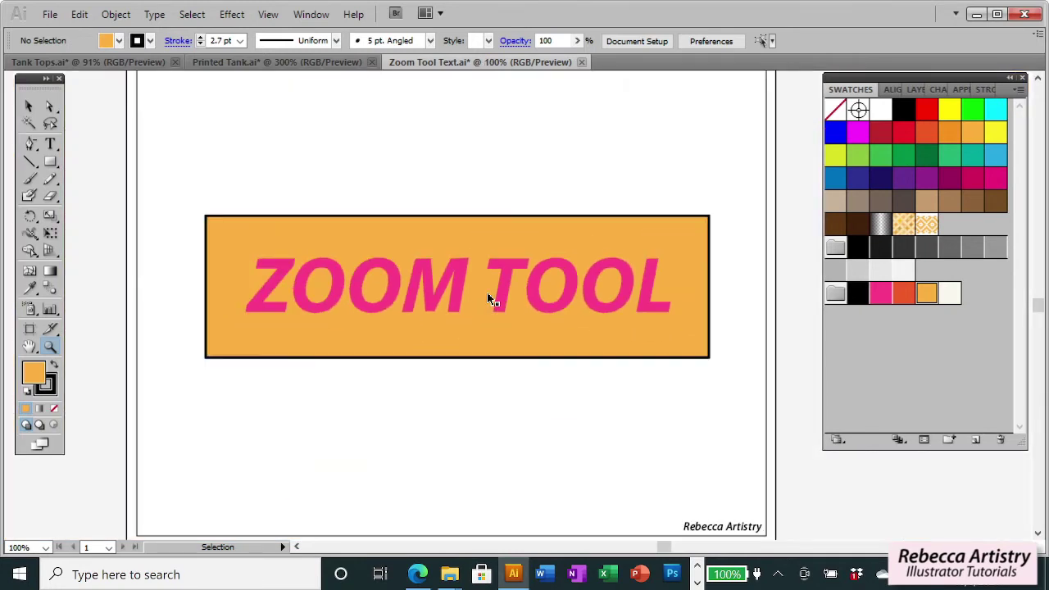
key("ctrl+minus")
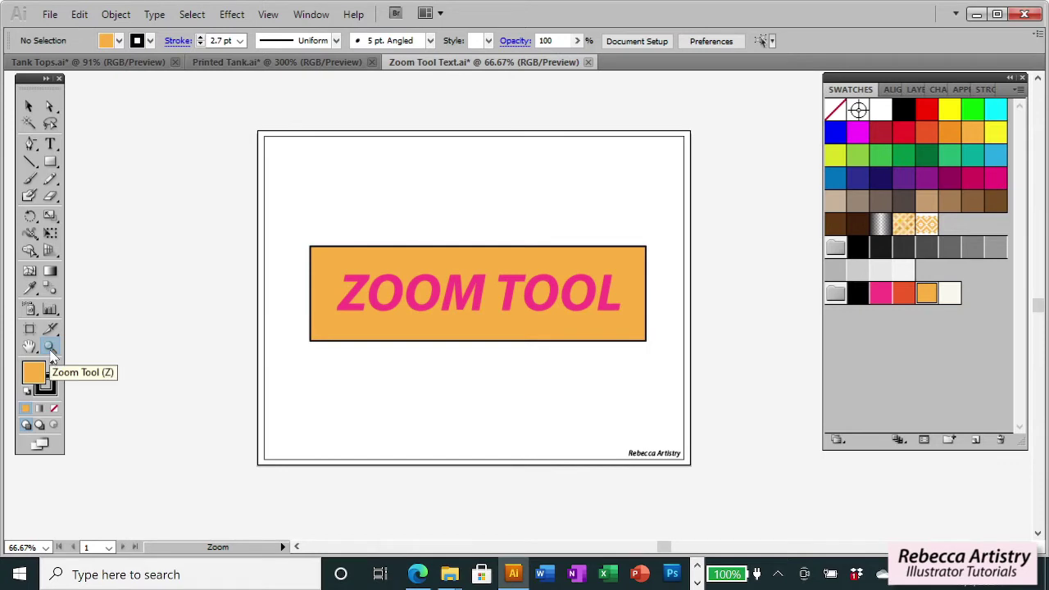
Step: Ctrl+Space-click to zoom in to 200% around the M, then Ctrl+Alt+Space-click back to 100%
left_click(50, 348)
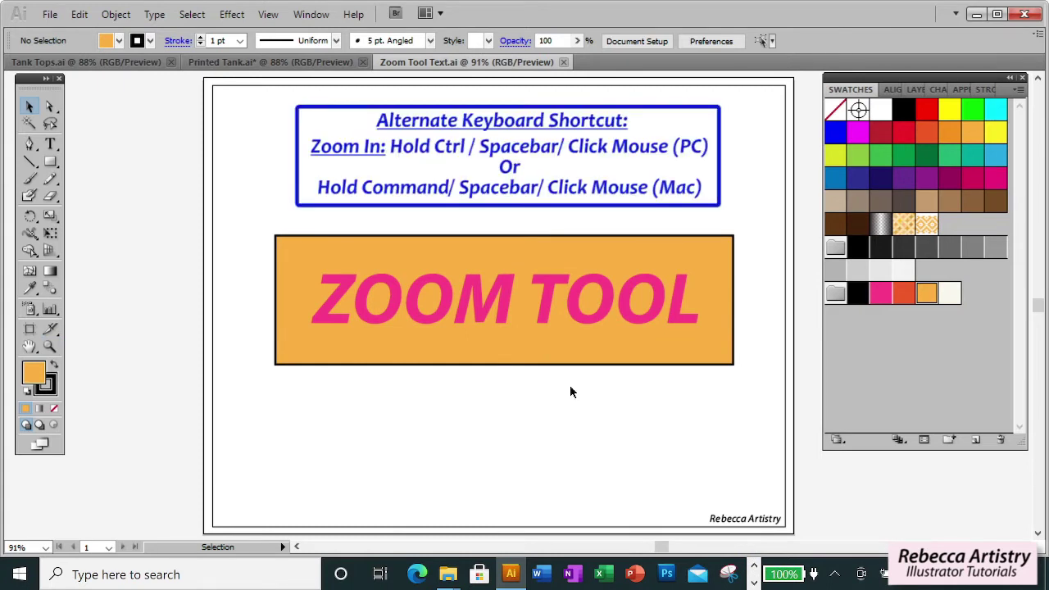
key("ctrl")
key("ctrl+space")
left_click(564, 342)
left_click(499, 300)
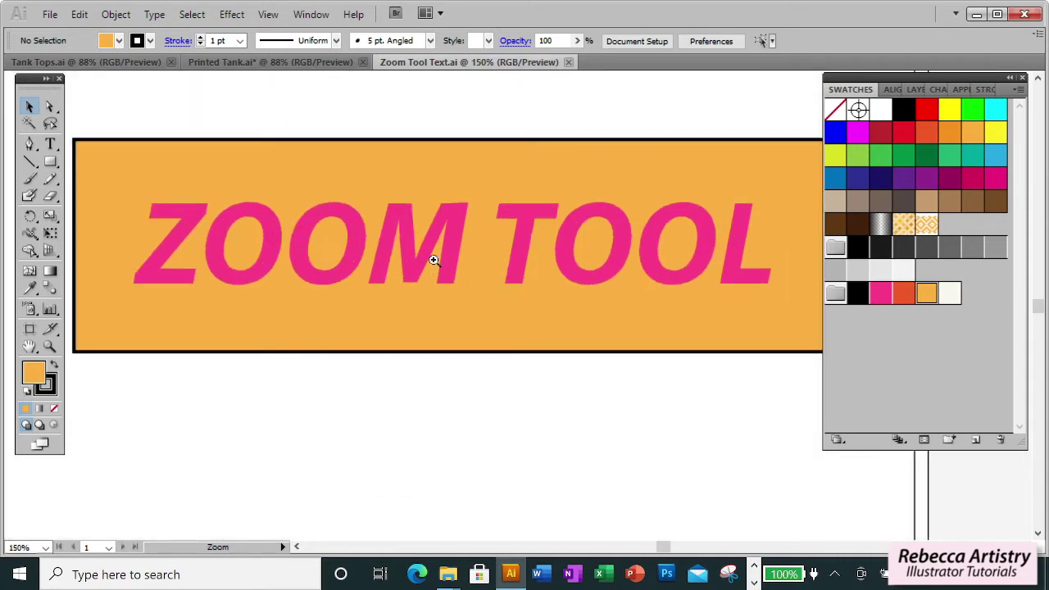
left_click(433, 260)
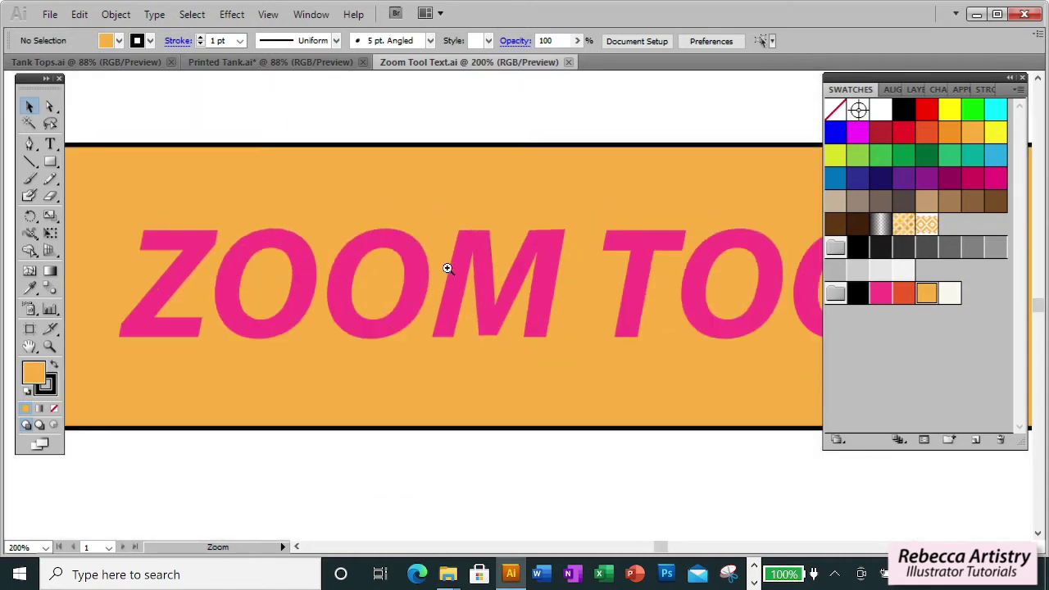
left_click(487, 278, "alt")
left_click(585, 316, "alt")
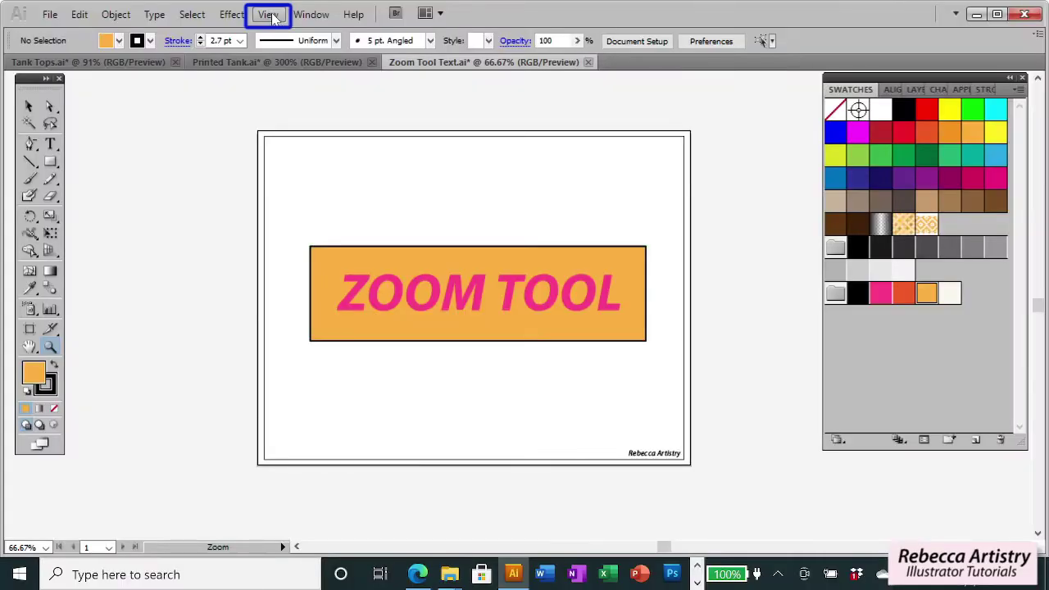
Step: Use View > Zoom In twice to magnify the banner to 150%
left_click(269, 14)
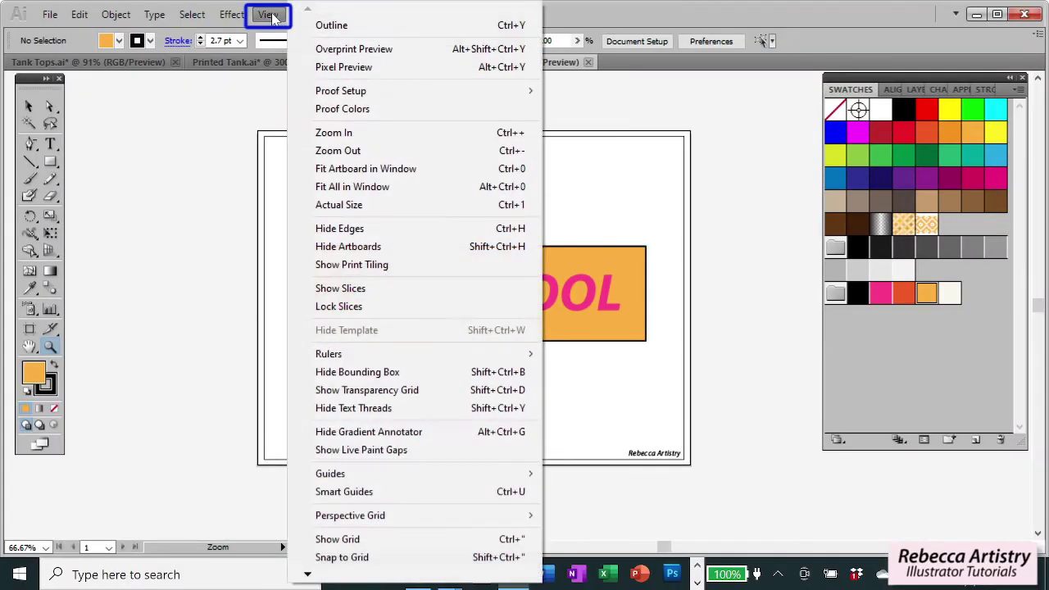
left_click(376, 138)
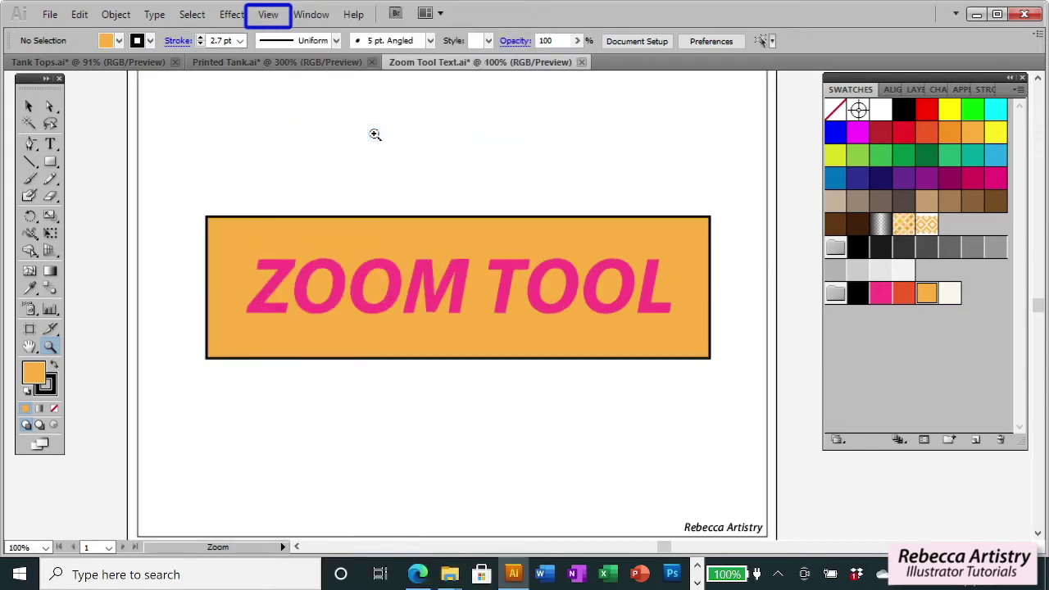
left_click(269, 15)
left_click(361, 136)
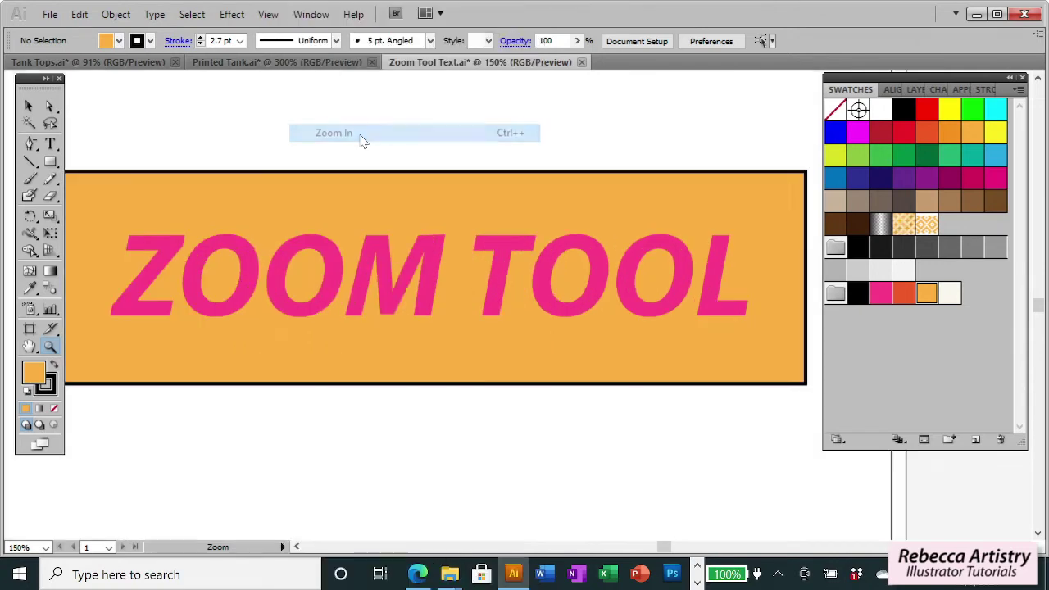
Step: Use View > Zoom Out back to 100%, then show the Zoom In/Zoom Out commands again
left_click(268, 14)
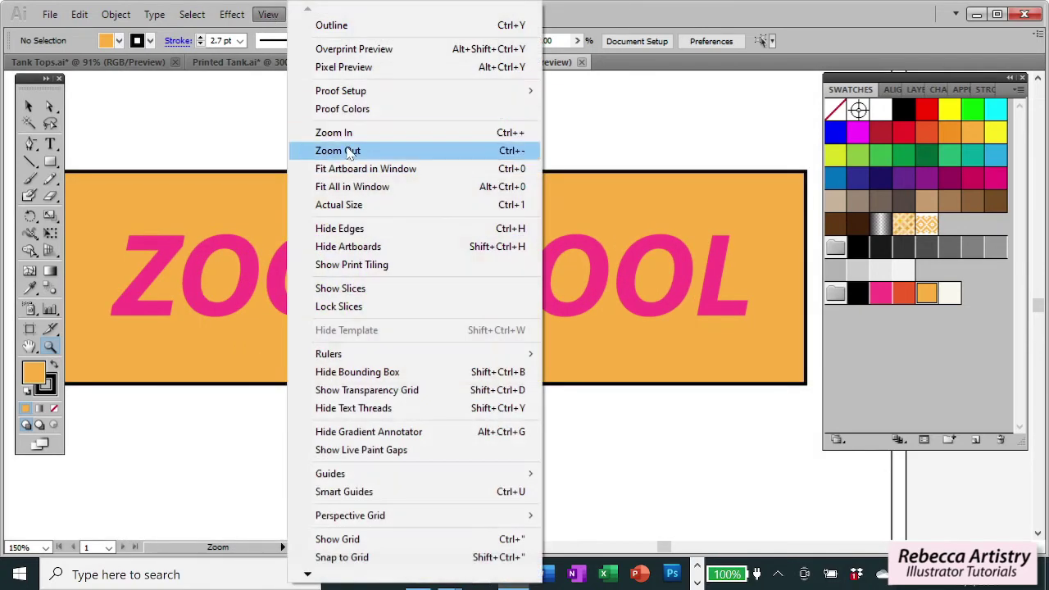
left_click(349, 151)
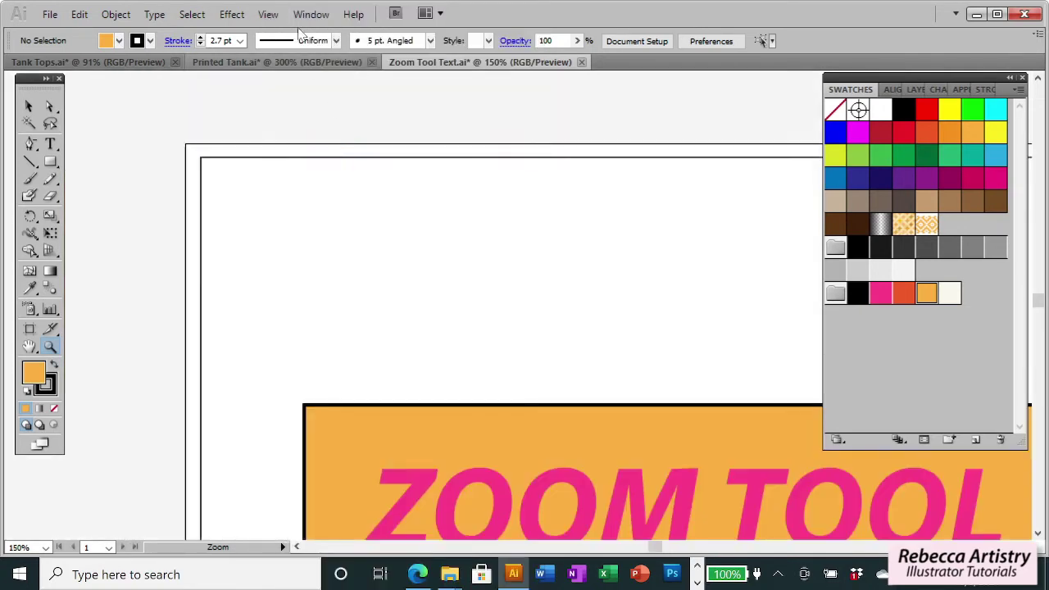
left_click(268, 15)
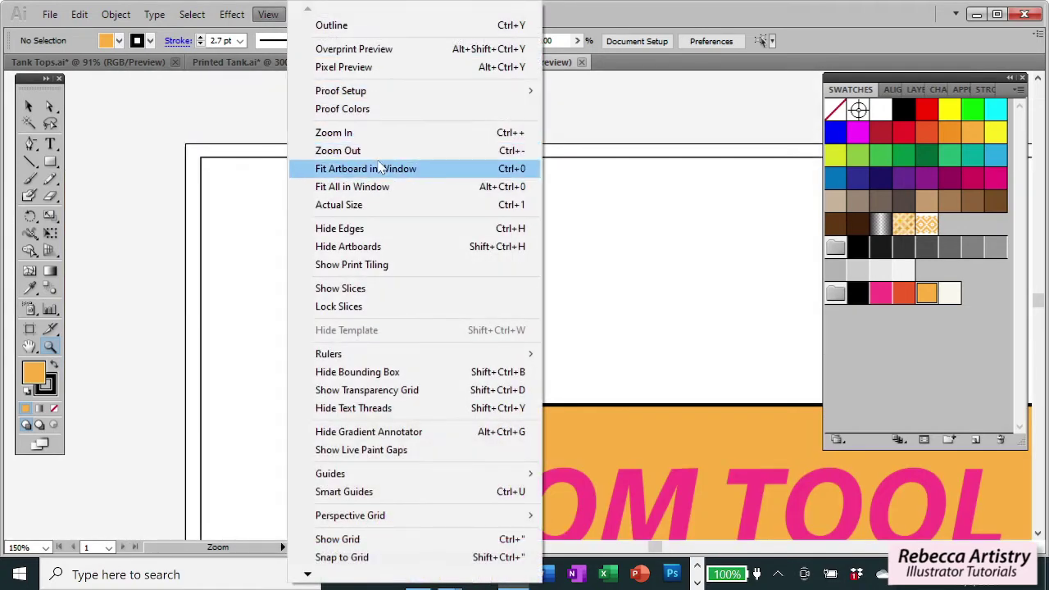
left_click(375, 153)
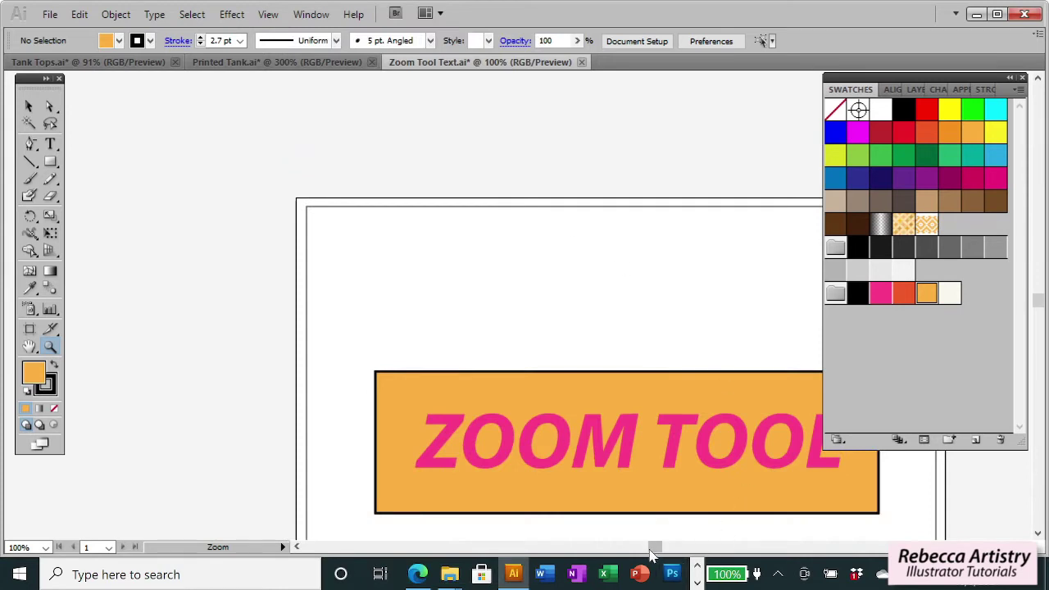
left_click(269, 15)
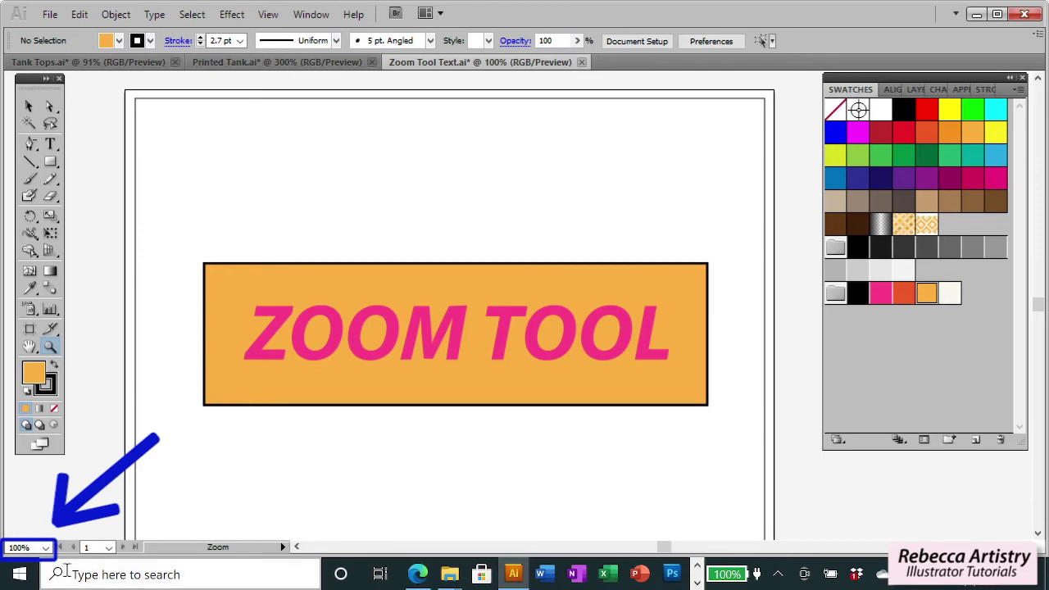
Step: Choose 50%, then 400%, then 100% from the status-bar zoom level list
left_click(47, 548)
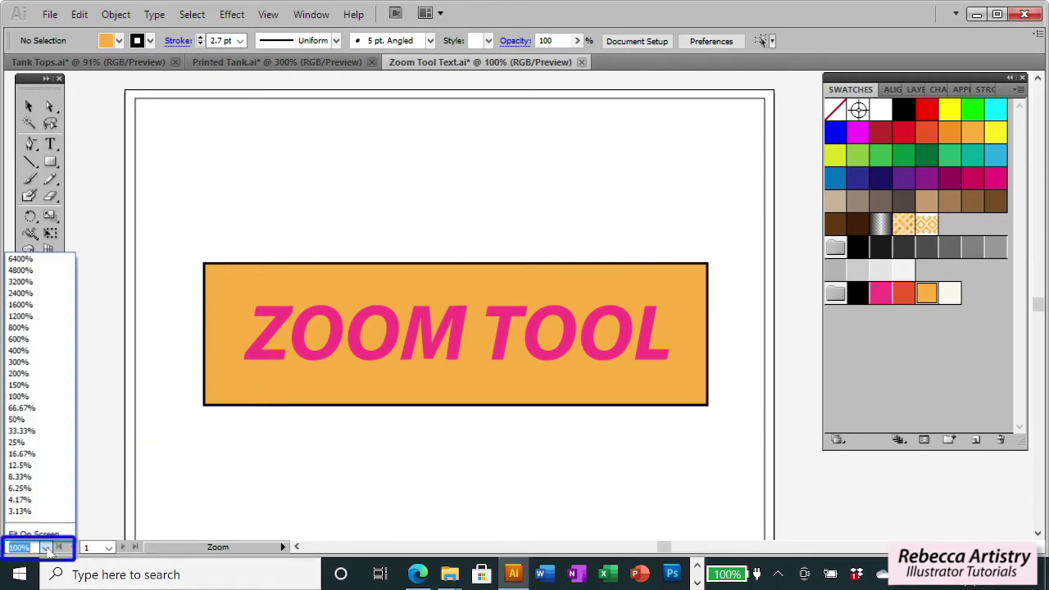
left_click(47, 420)
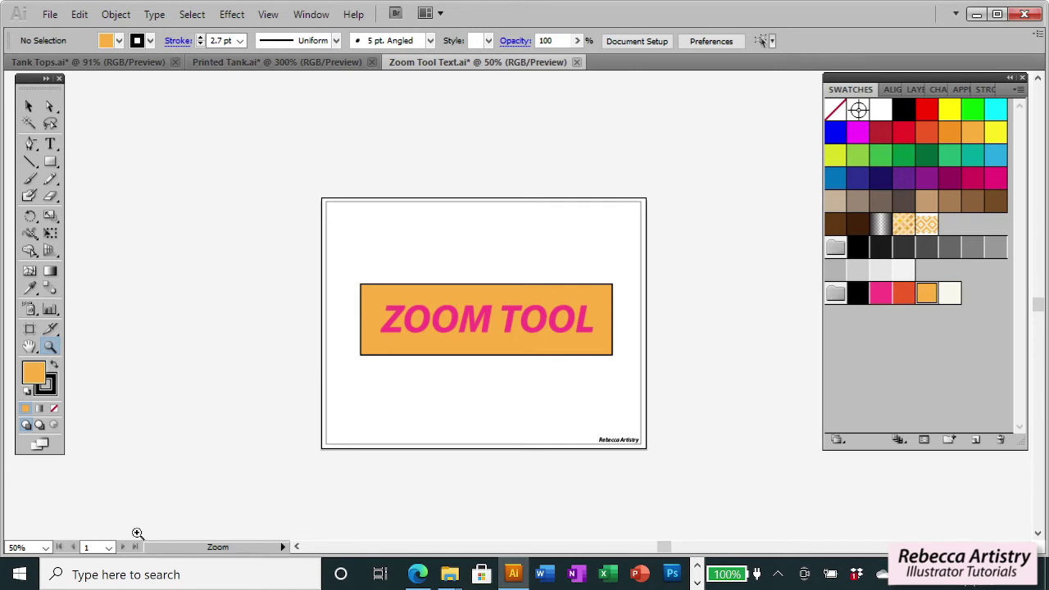
left_click(45, 547)
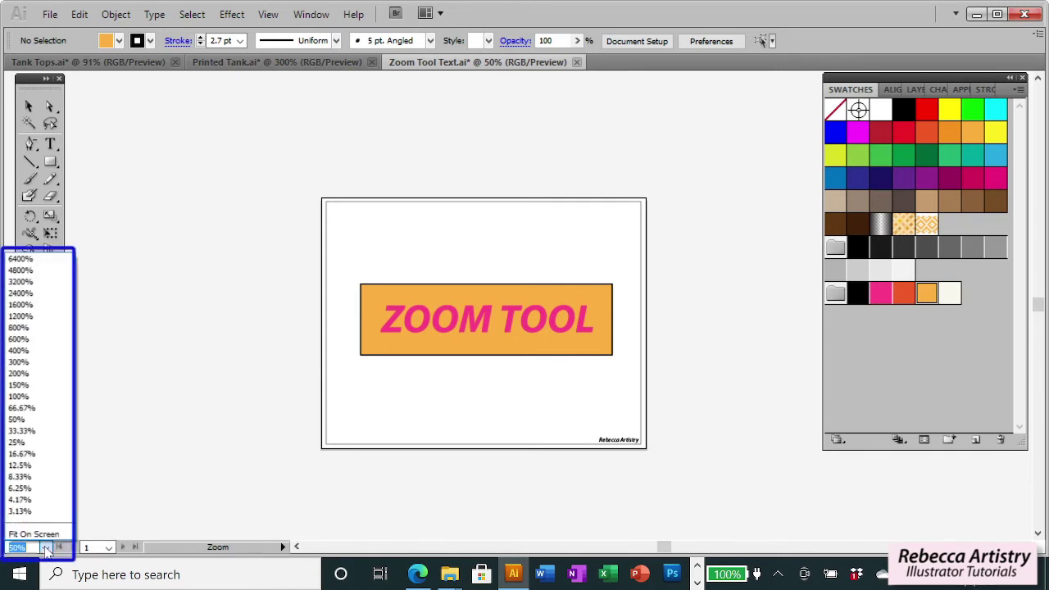
left_click(57, 354)
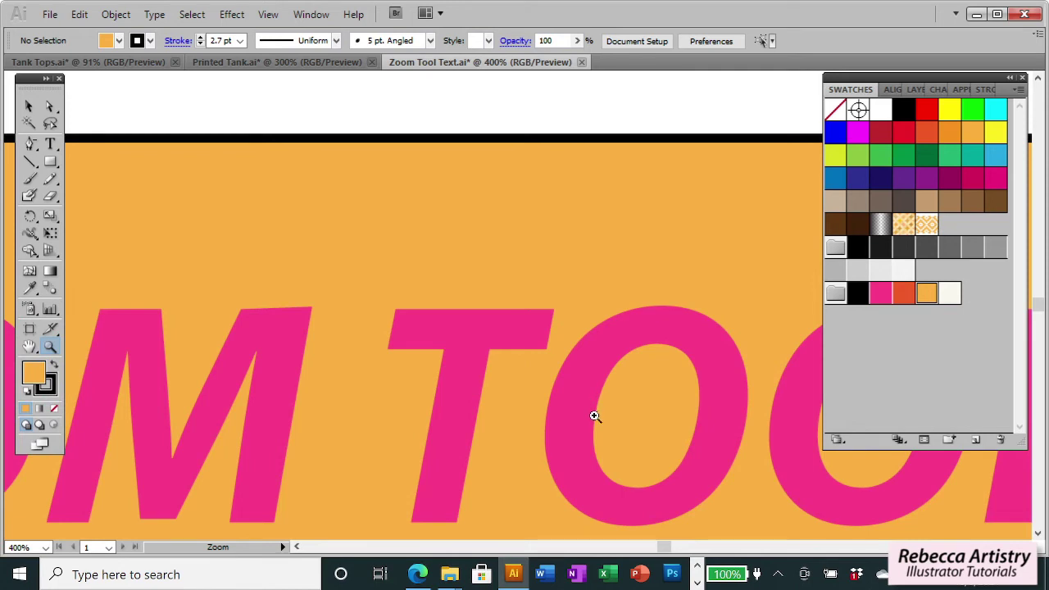
left_click(47, 548)
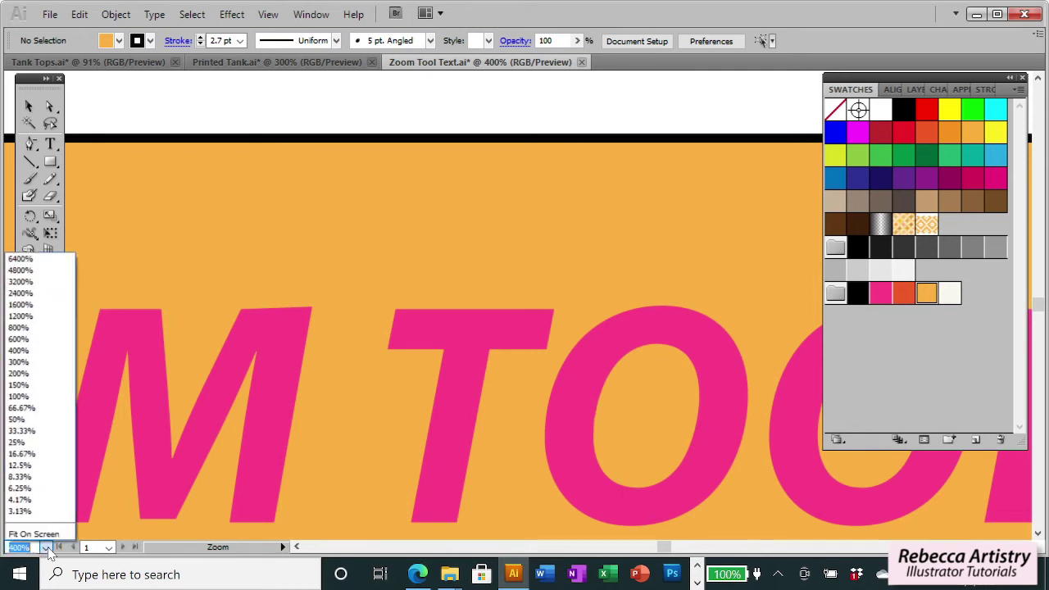
left_click(47, 397)
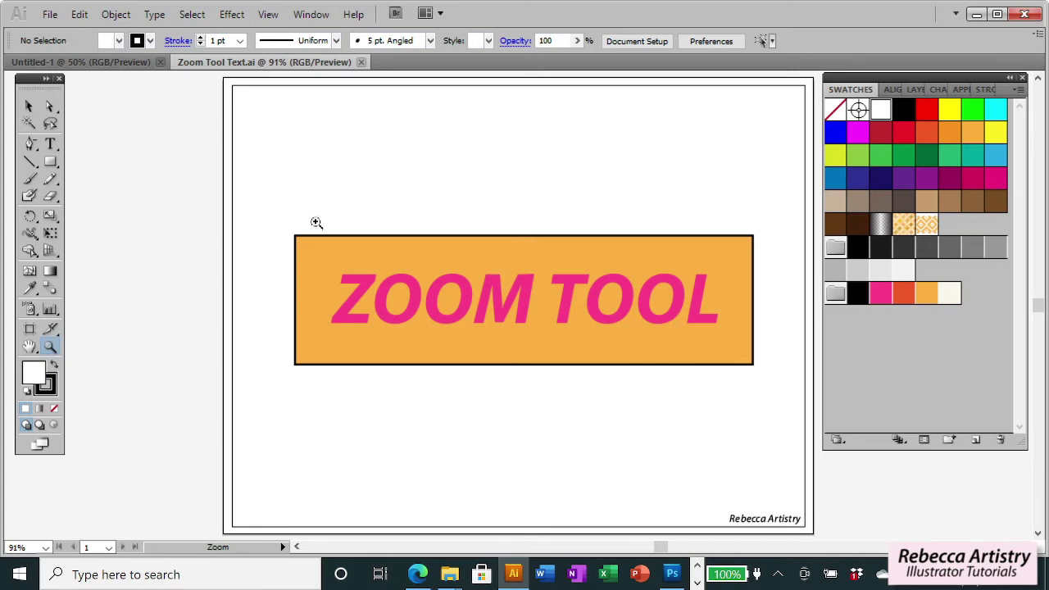
Step: Marquee-zoom onto the ZOO letters, then double-click the Hand tool to fit the artboard
left_click_drag(317, 222, 475, 341)
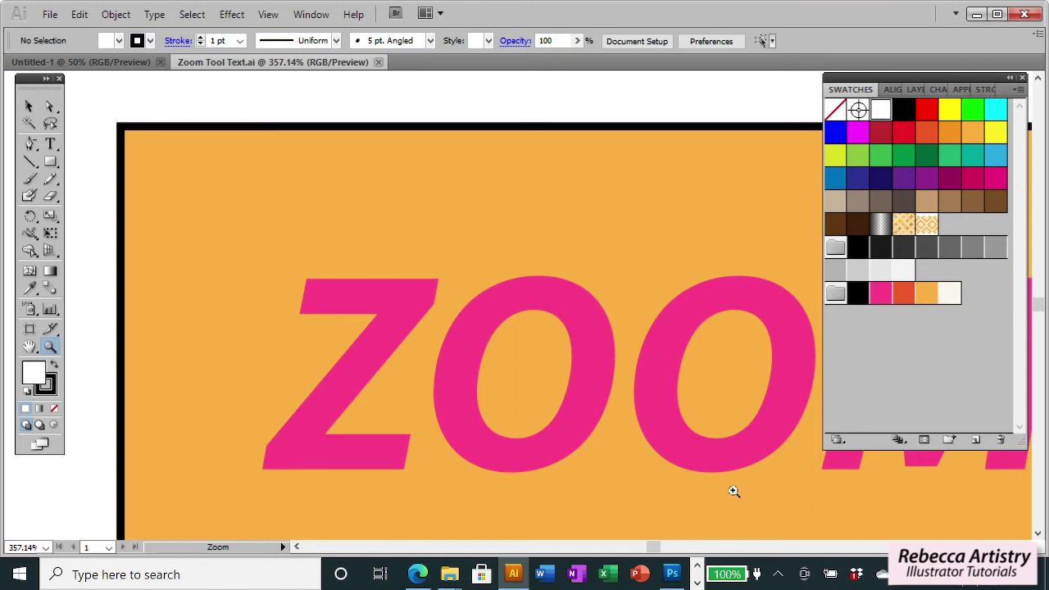
double_click(29, 347)
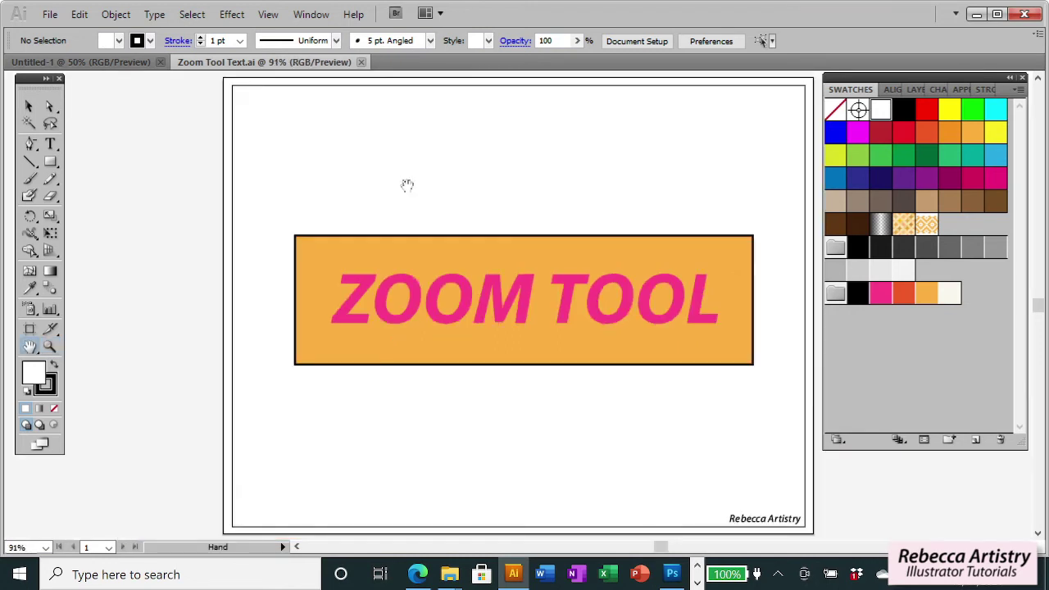
Step: Switch back to the Zoom tool with Z
key("z")
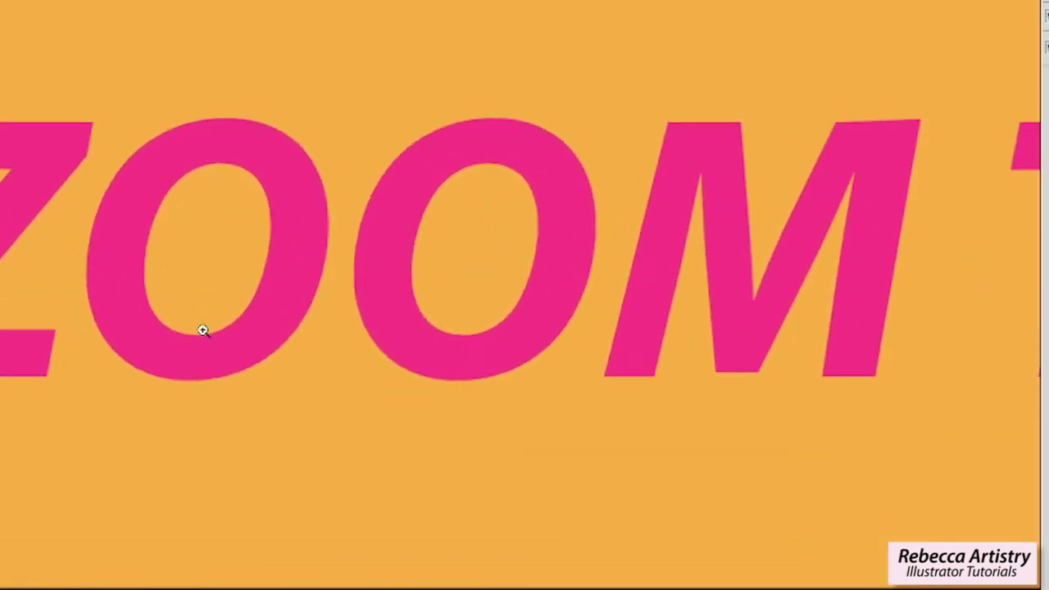
Step: Scrubby-zoom out by dragging left and clicking, then Ctrl + to zoom back in on the banner
left_click_drag(199, 329, 37, 394)
left_click(38, 394, "alt")
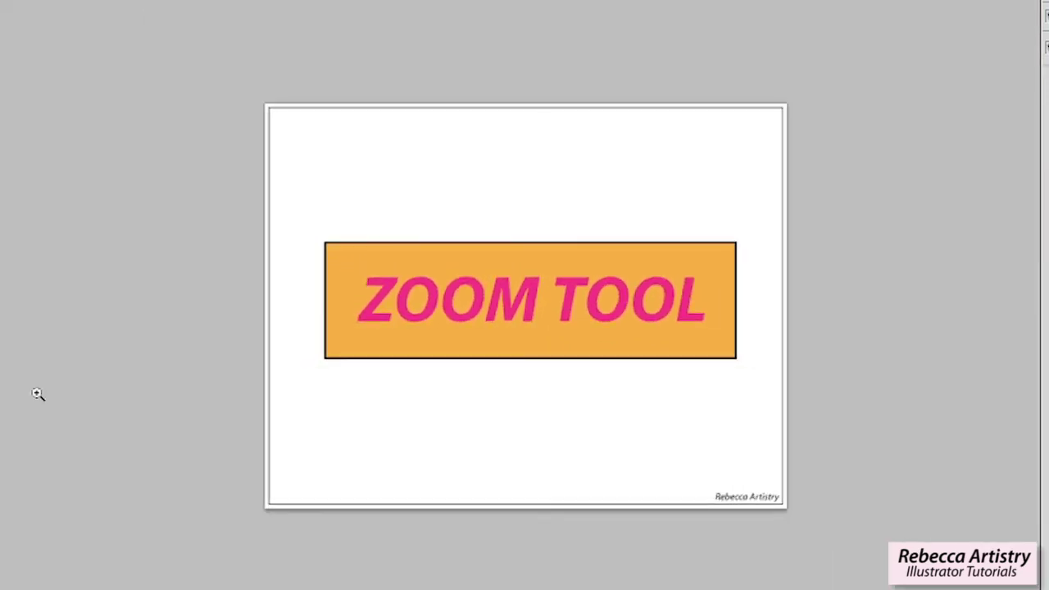
key("ctrl+plus")
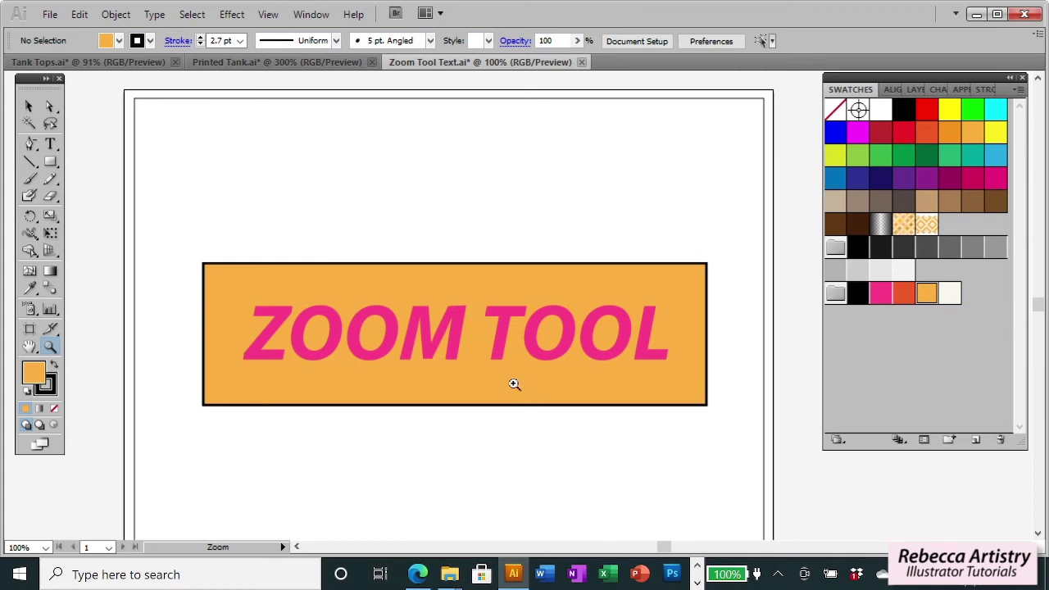
Step: Click repeatedly between the M and T to magnify the lettering up to 800%
left_click(512, 304)
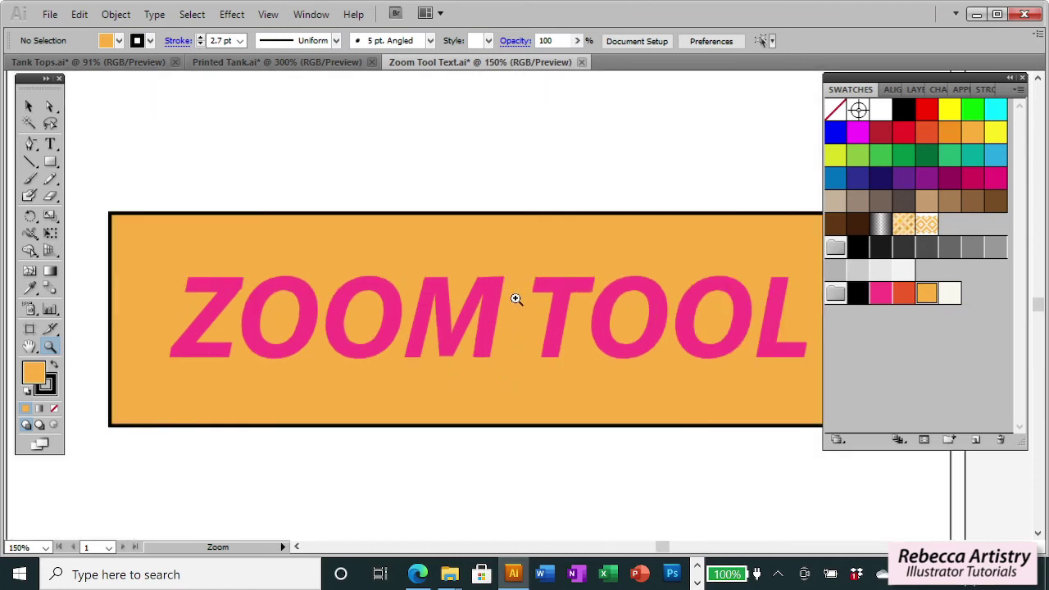
left_click(502, 296)
left_click(501, 296)
left_click(520, 295)
left_click(517, 293)
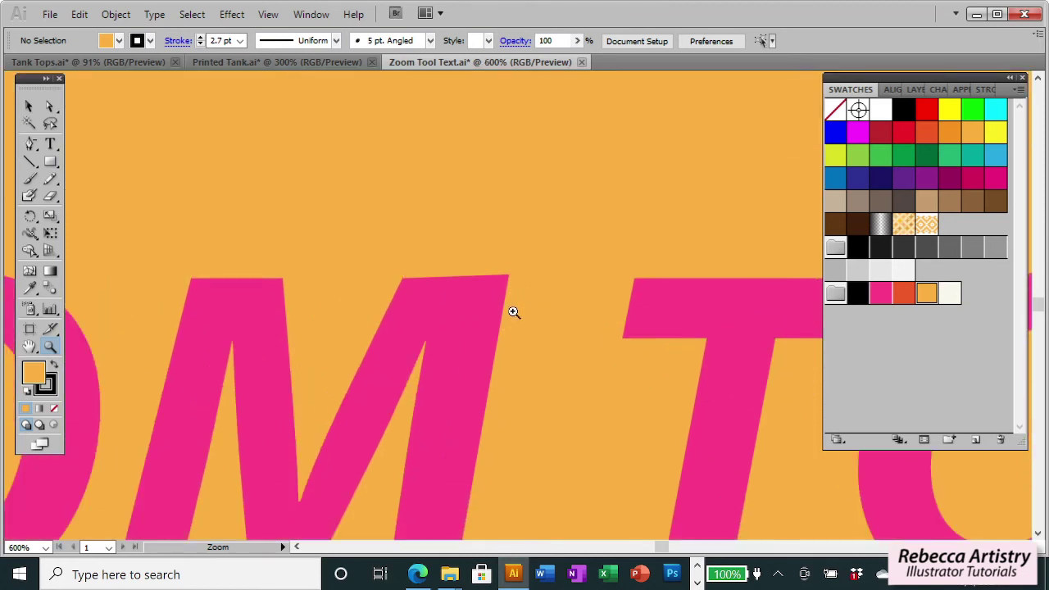
left_click(508, 301)
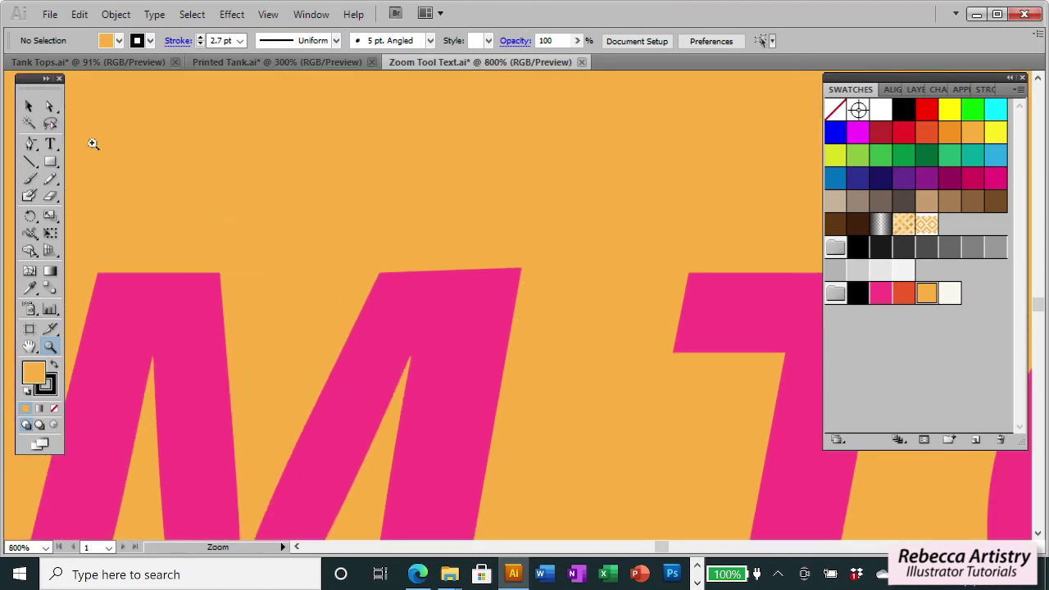
Step: Direct-select the M and drag its top-right anchor right and middle-stroke top anchor left
key("a")
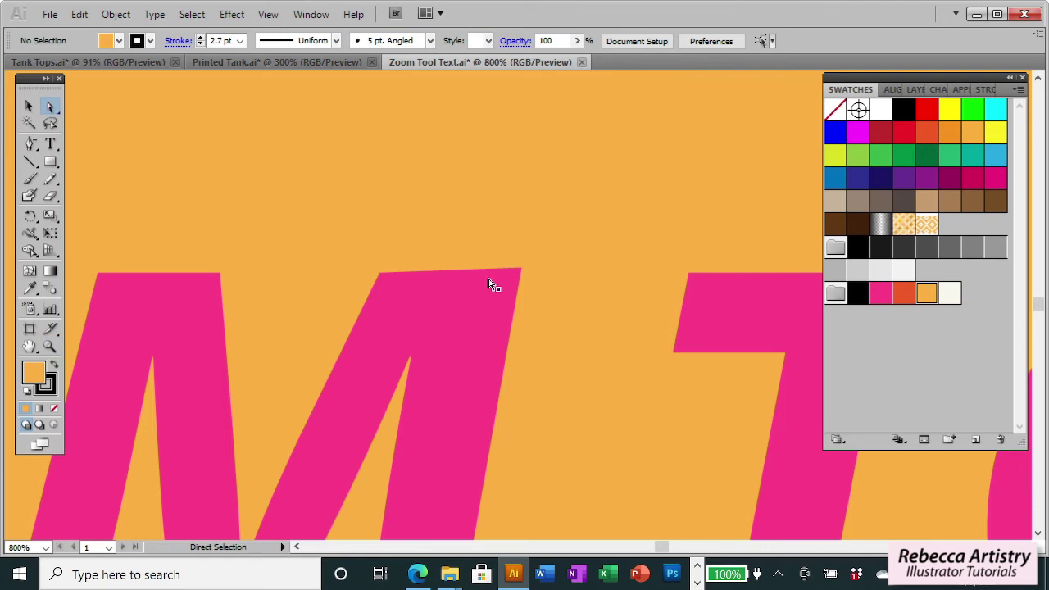
left_click(489, 296)
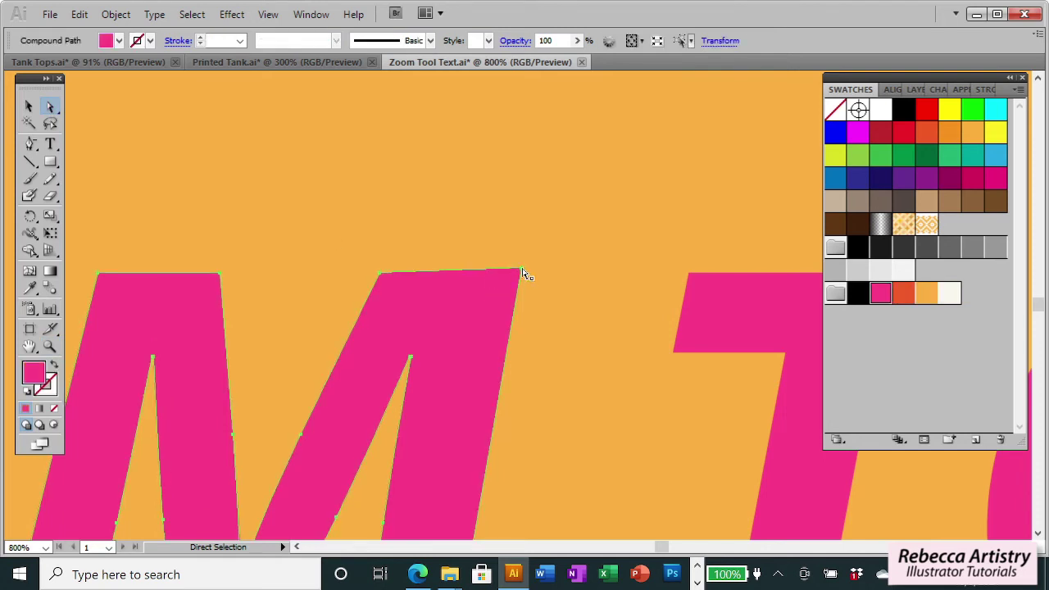
left_click(522, 274)
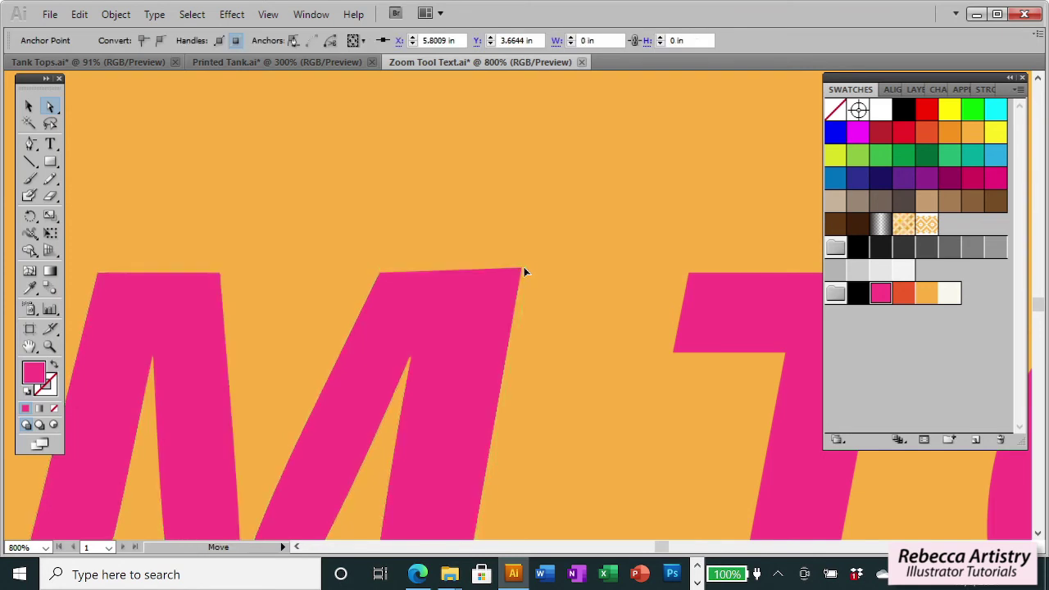
left_click_drag(523, 274, 545, 268)
left_click(379, 273)
left_click_drag(379, 273, 358, 268)
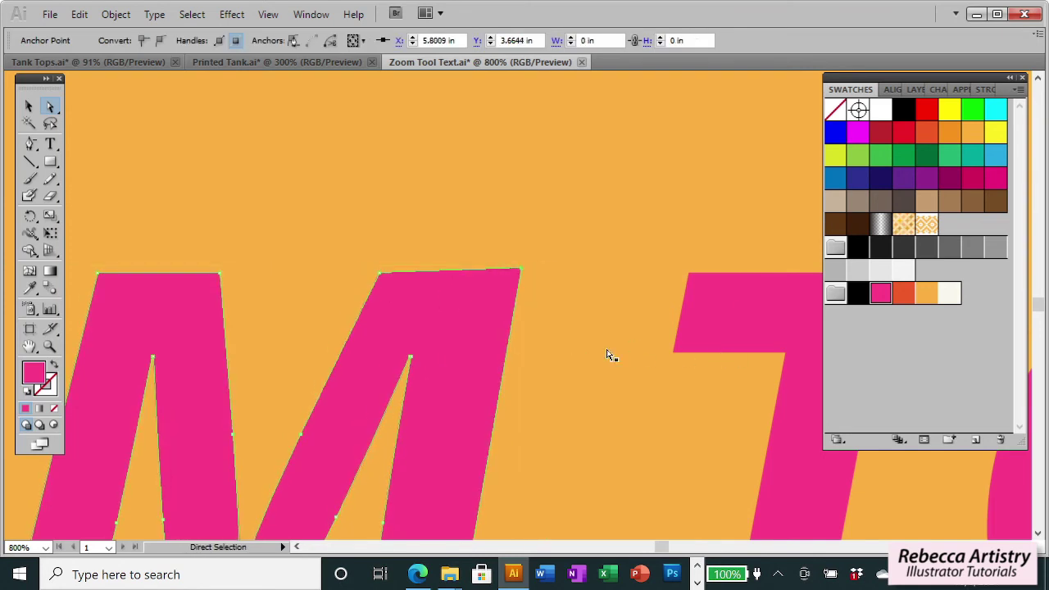
Step: Zoom back out and select the orange background rectangle, showing Layer 4's contents
key("ctrl+minus")
left_click(597, 375)
key("ctrl+0")
left_click(896, 90)
Step: In Layer 4, hide the orange background path and show the patterned letter group
left_click(867, 122)
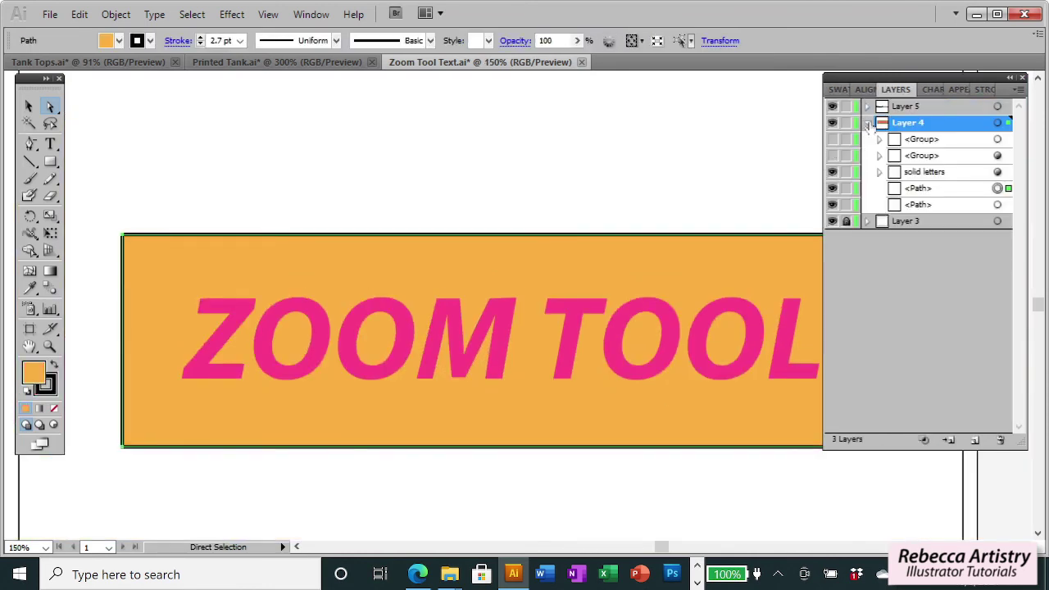
left_click(833, 188)
left_click(833, 155)
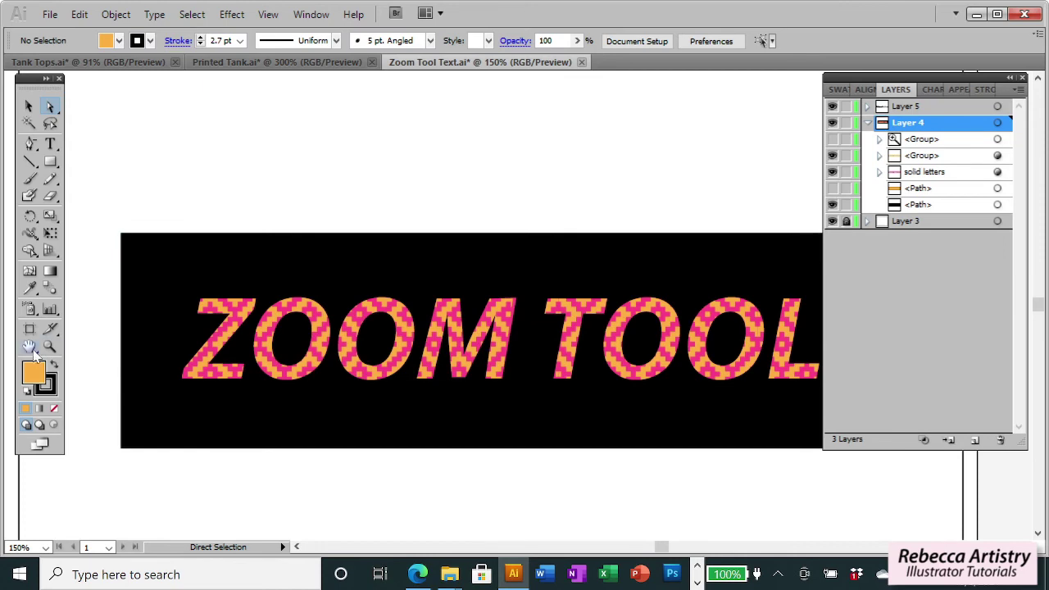
Step: Zoom into the TOO letters up to 800%, then zoom back out to the whole word
left_click(50, 347)
left_click(529, 311)
left_click(585, 304)
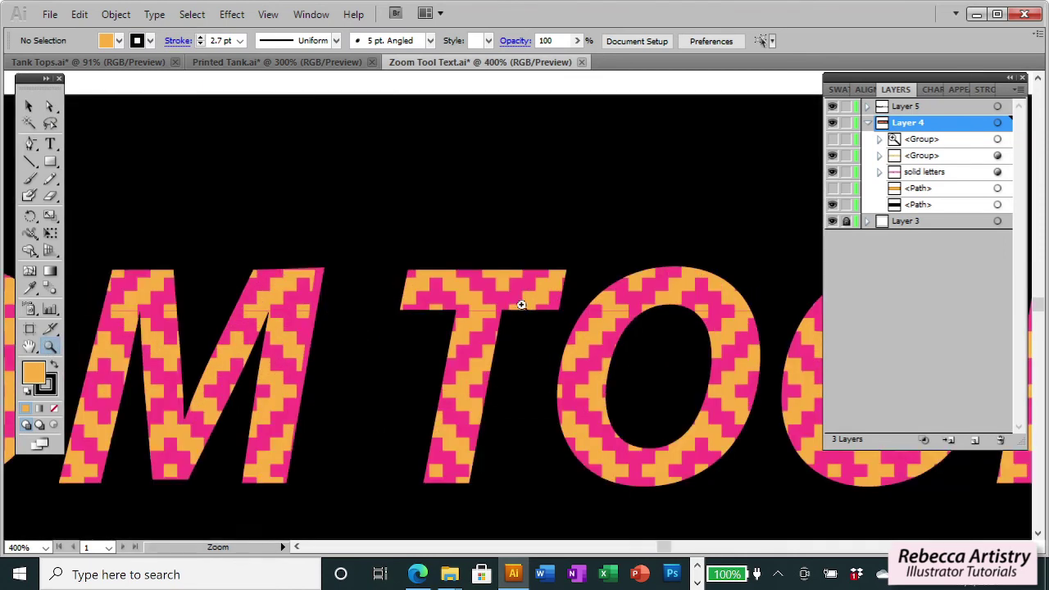
left_click(522, 305)
left_click(522, 305)
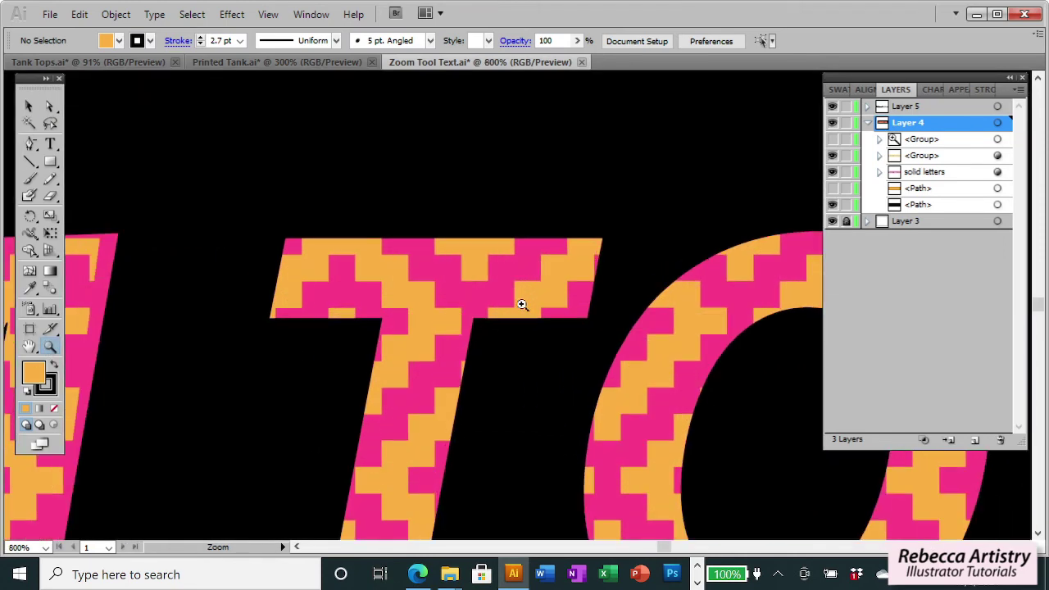
left_click(522, 305)
left_click(522, 304, "alt")
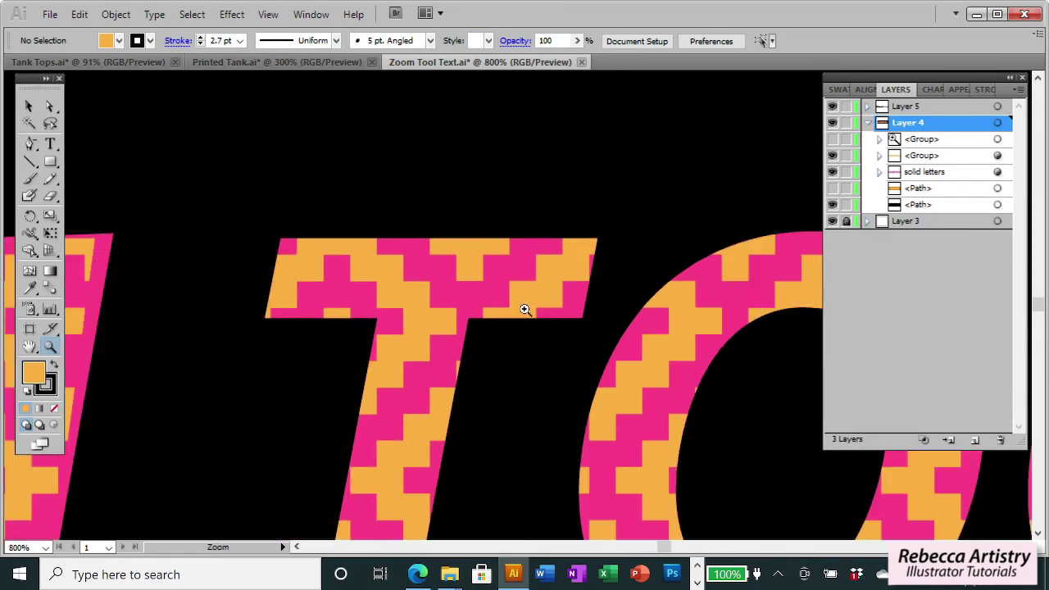
key("ctrl+minus")
key("ctrl+minus")
key("ctrl+minus")
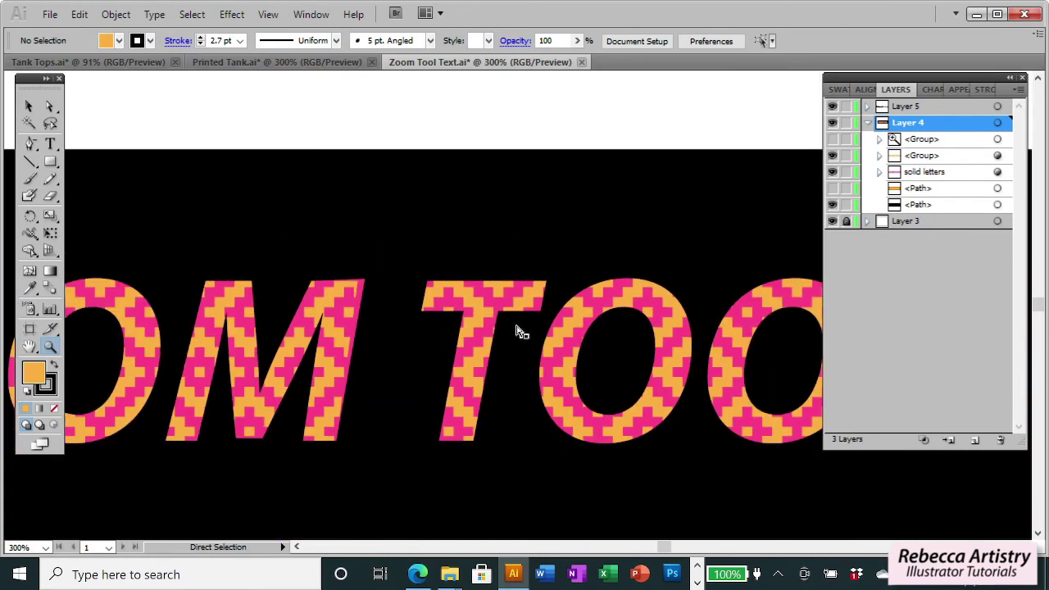
key("ctrl+minus")
key("ctrl+minus")
key("ctrl+minus")
key("ctrl+Tab")
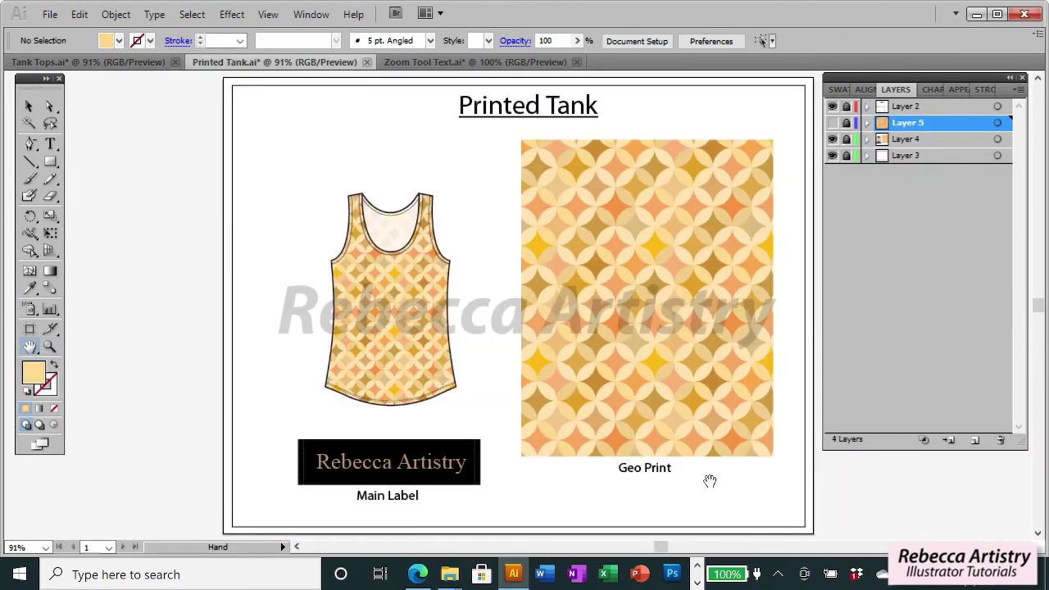
Step: Show and unlock Layer 5, then magnify the geo pattern tile
left_click(832, 123)
left_click(846, 122)
key("z")
left_click(344, 146)
left_click(497, 299)
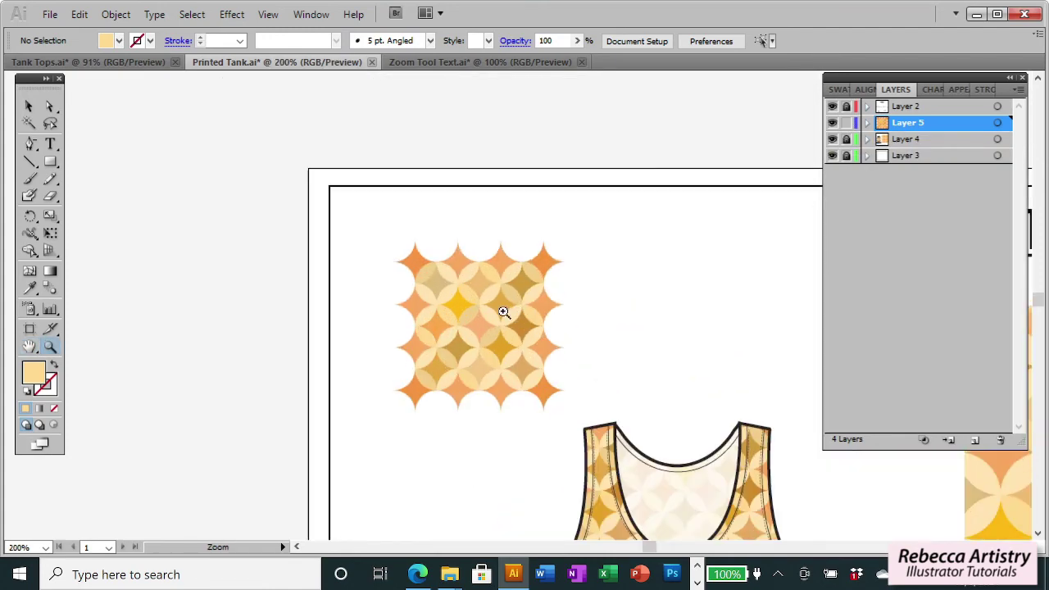
left_click(507, 293)
left_click(519, 271)
Step: Fill the pattern tile's leaf shapes with pink and hide the bounding box
left_click(50, 106)
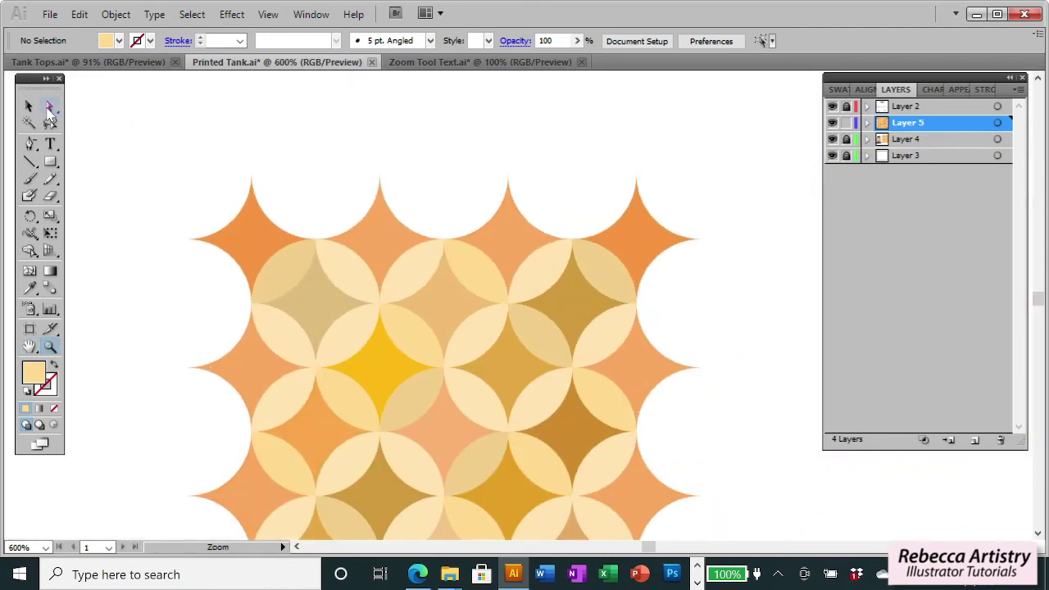
left_click(489, 285)
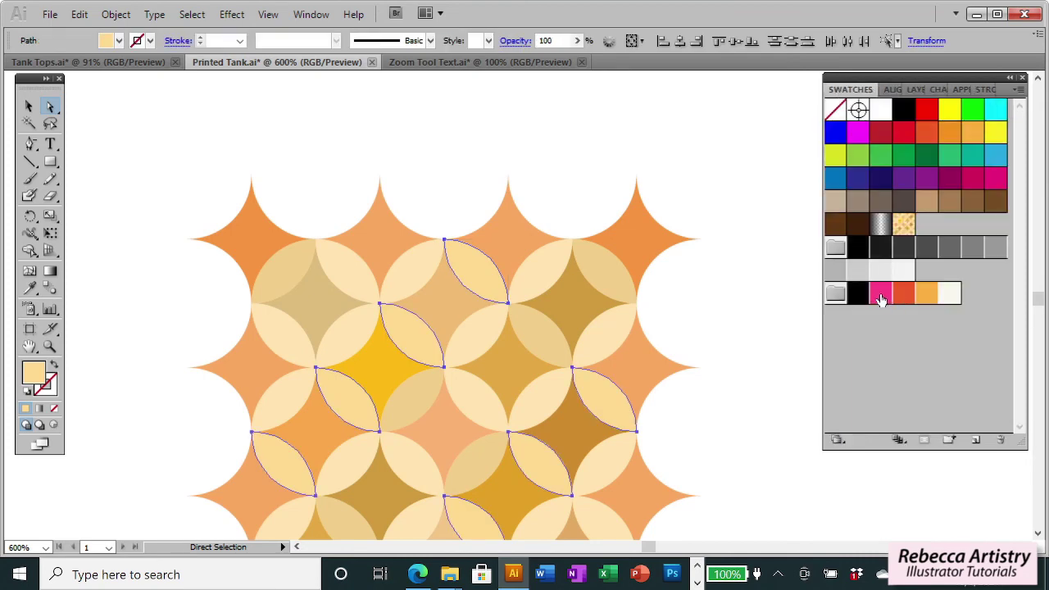
left_click(885, 298)
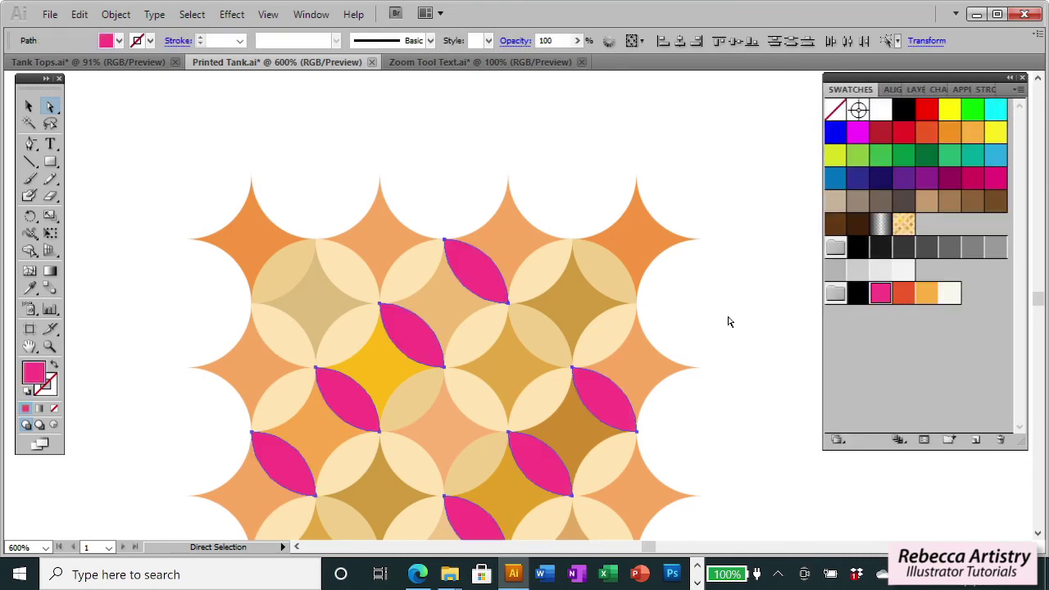
key("ctrl+minus")
key("ctrl+minus")
key("ctrl+minus")
key("ctrl+shift+b")
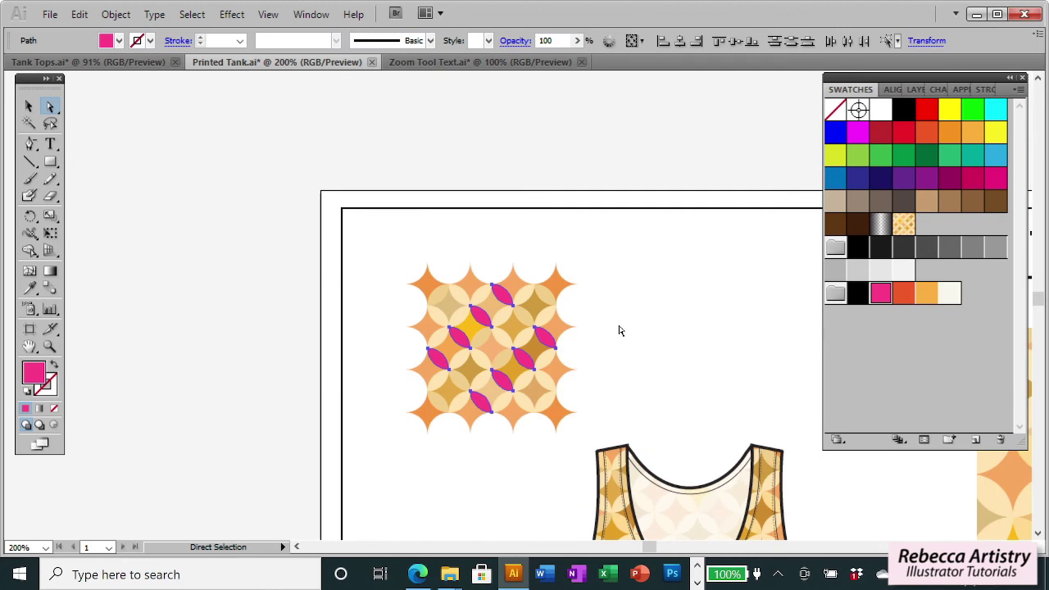
key("ctrl+shift+Tab")
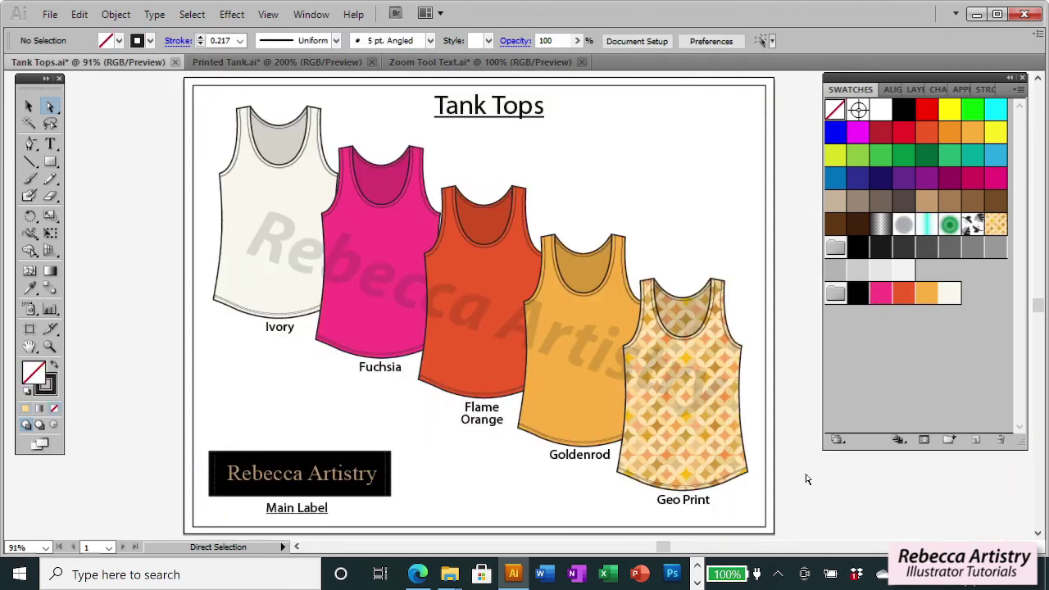
Step: Magnify the Ivory tank's neckline stitching up to 600%
left_click(49, 346)
left_click(622, 316)
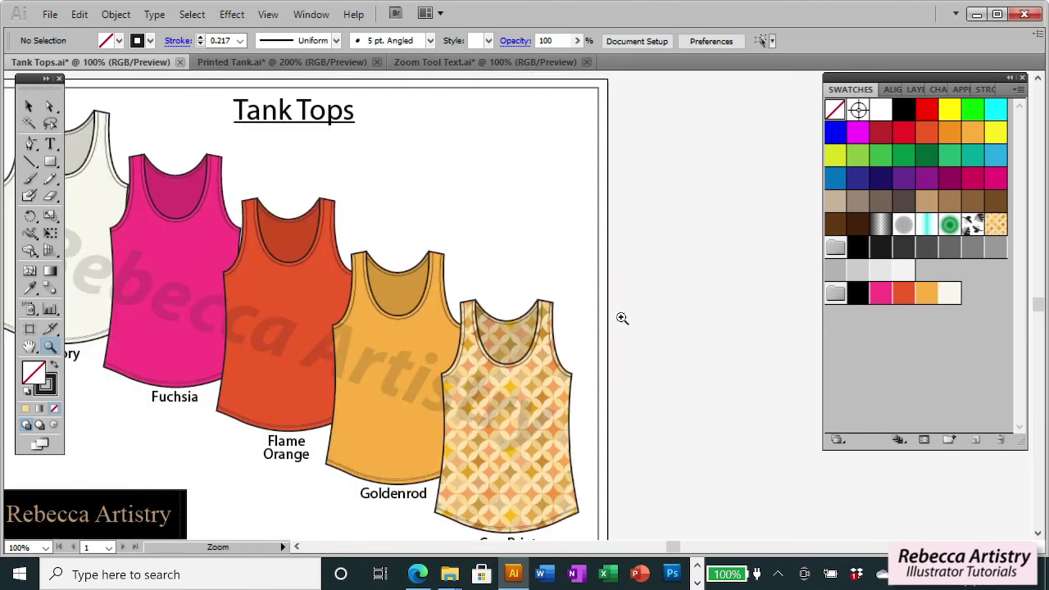
left_click(532, 344)
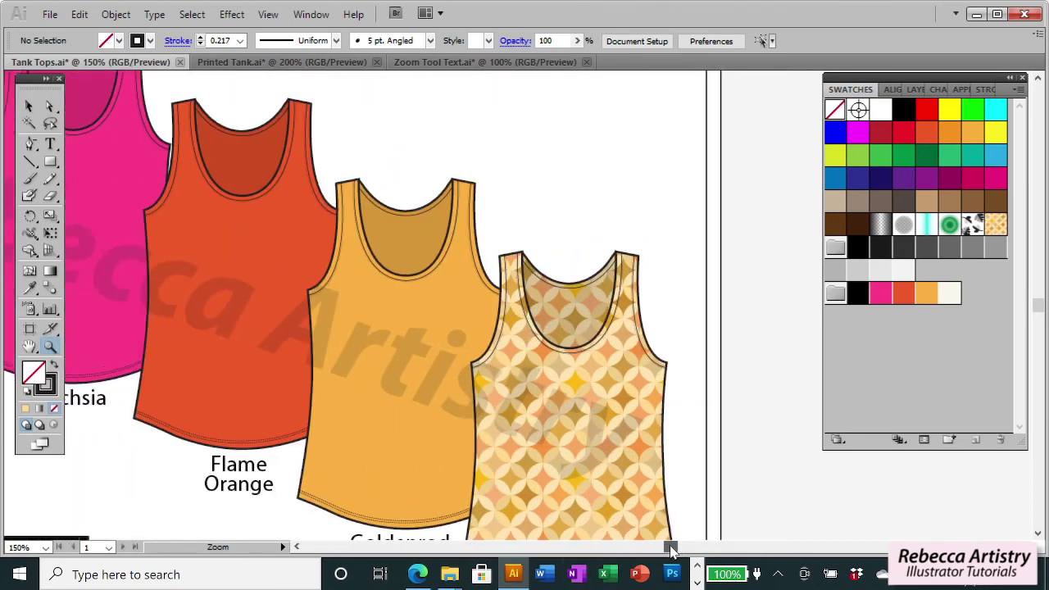
left_click_drag(670, 551, 663, 543)
left_click(261, 135)
left_click(347, 287)
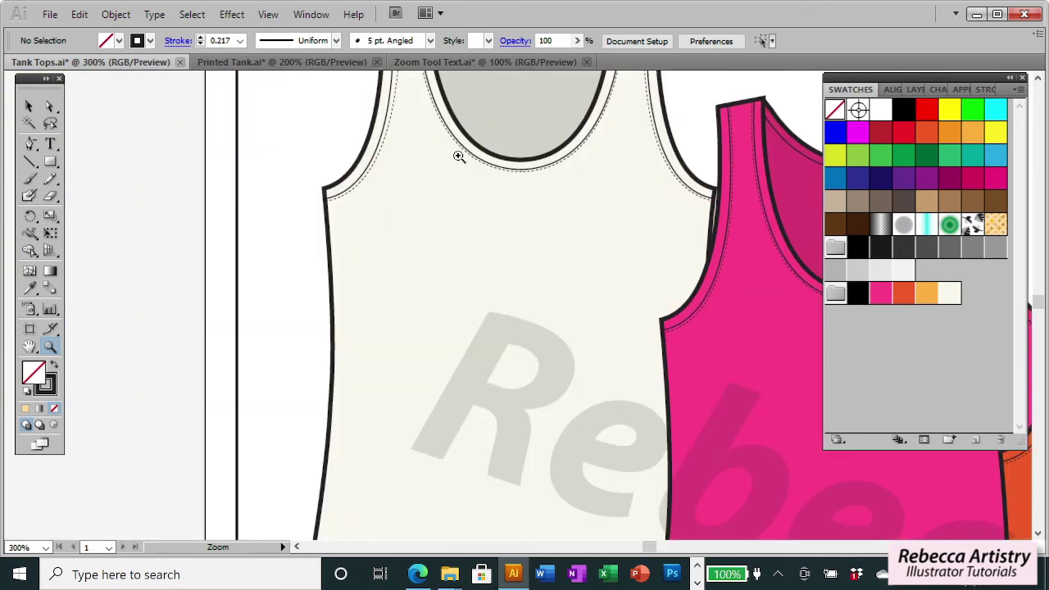
left_click(476, 133)
left_click(458, 177)
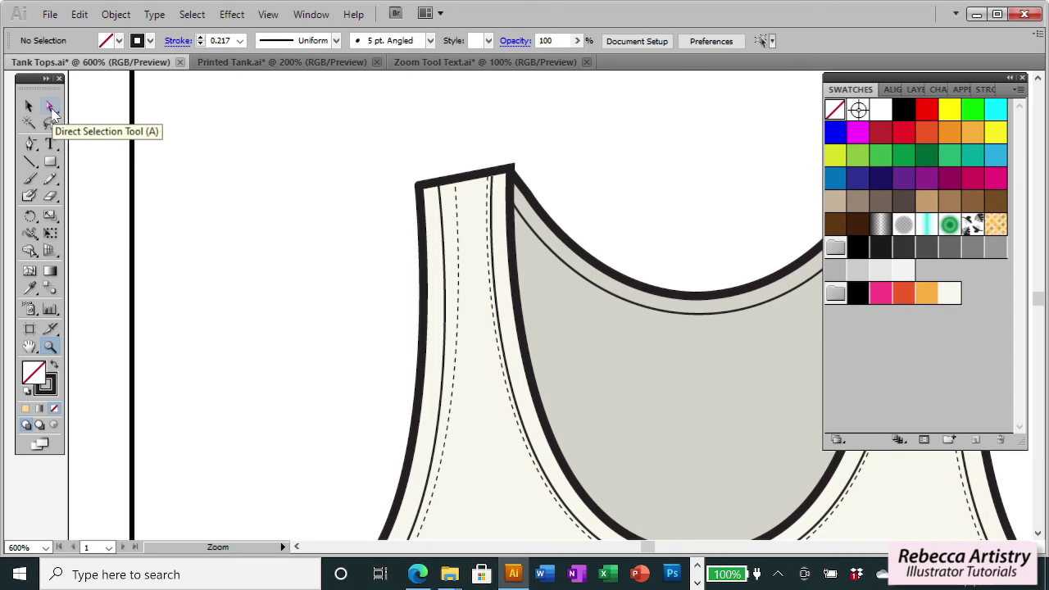
Step: Inspect a neckline anchor point, then zoom back out to the tank row and title
left_click(51, 109)
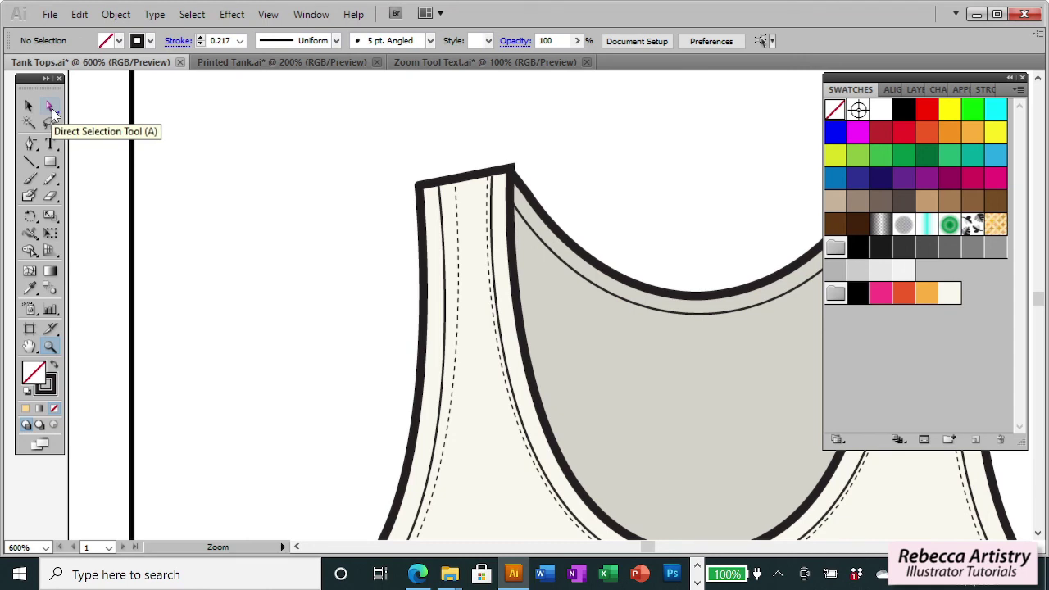
left_click(440, 209)
left_click(574, 174)
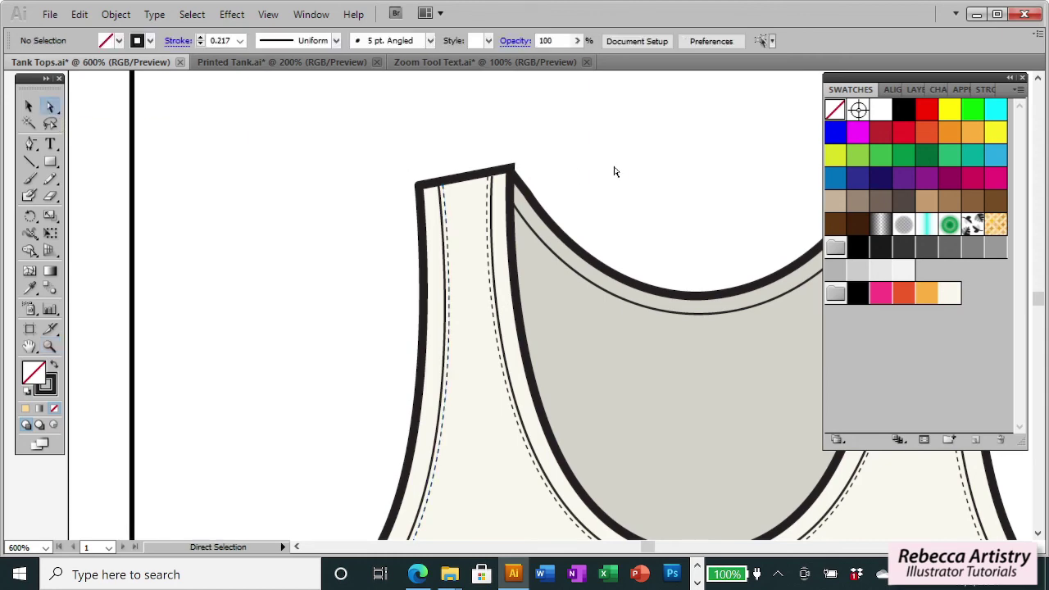
key("ctrl")
key("ctrl+minus")
key("ctrl+minus")
key("ctrl+minus")
key("ctrl+minus")
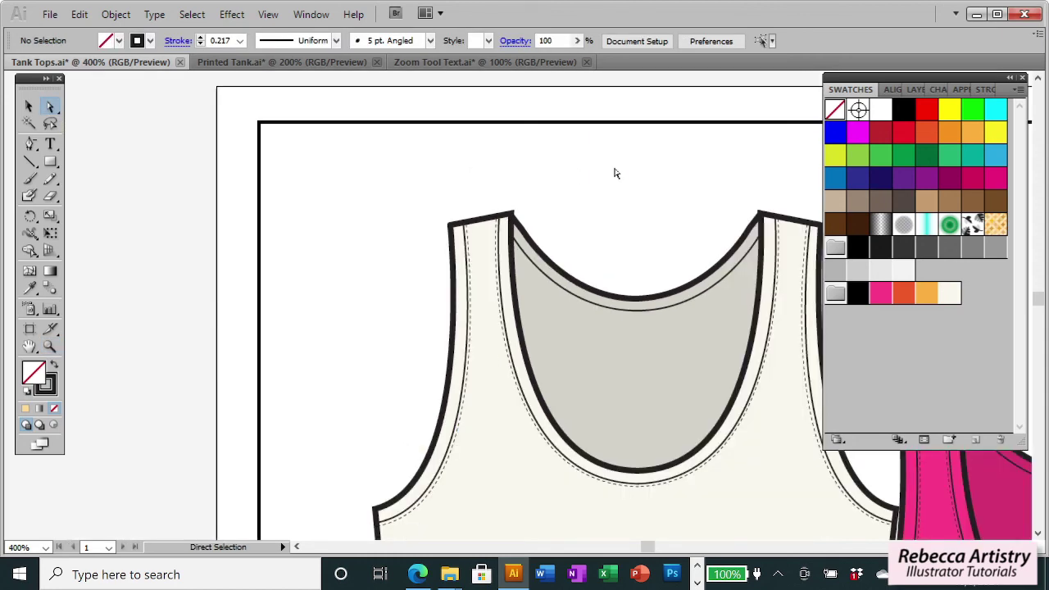
key("ctrl+minus")
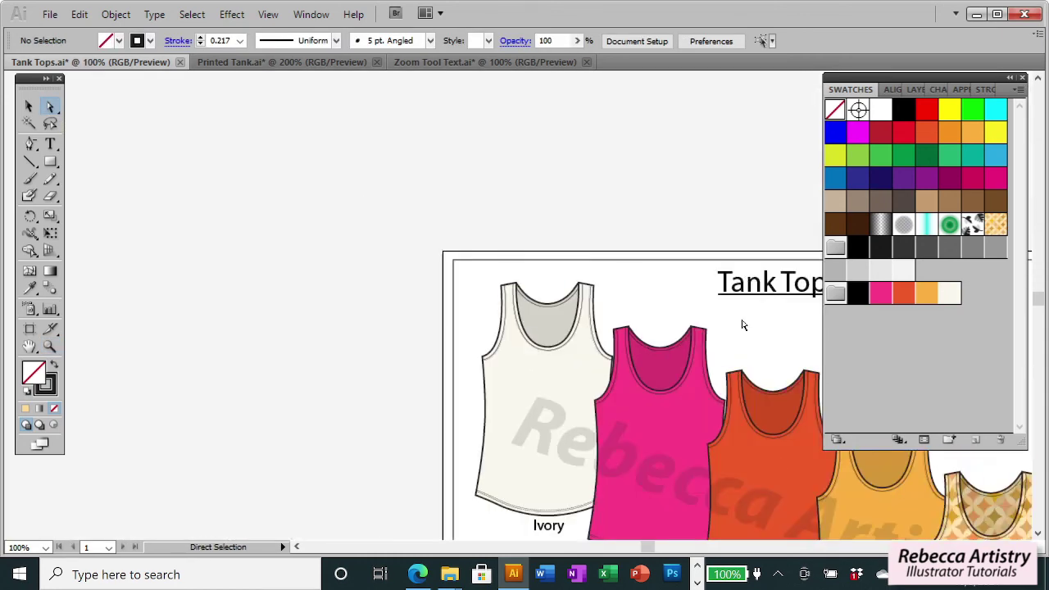
Step: Magnify the ZOOM TOOL letters up to 300% at the M, then fit the artboard with Ctrl+0
key("ctrl+minus")
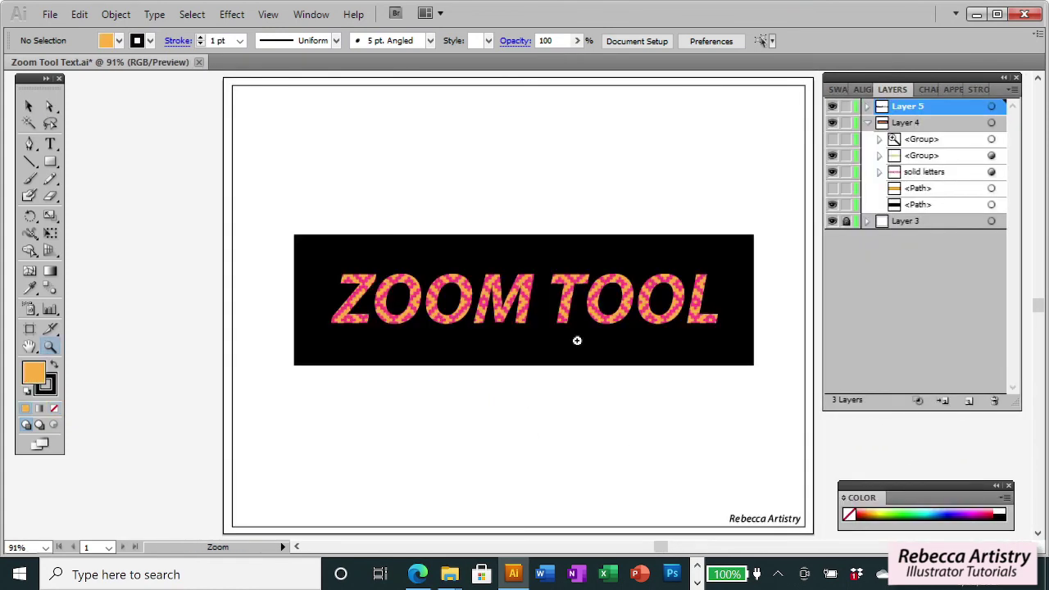
left_click(564, 307)
left_click(521, 310)
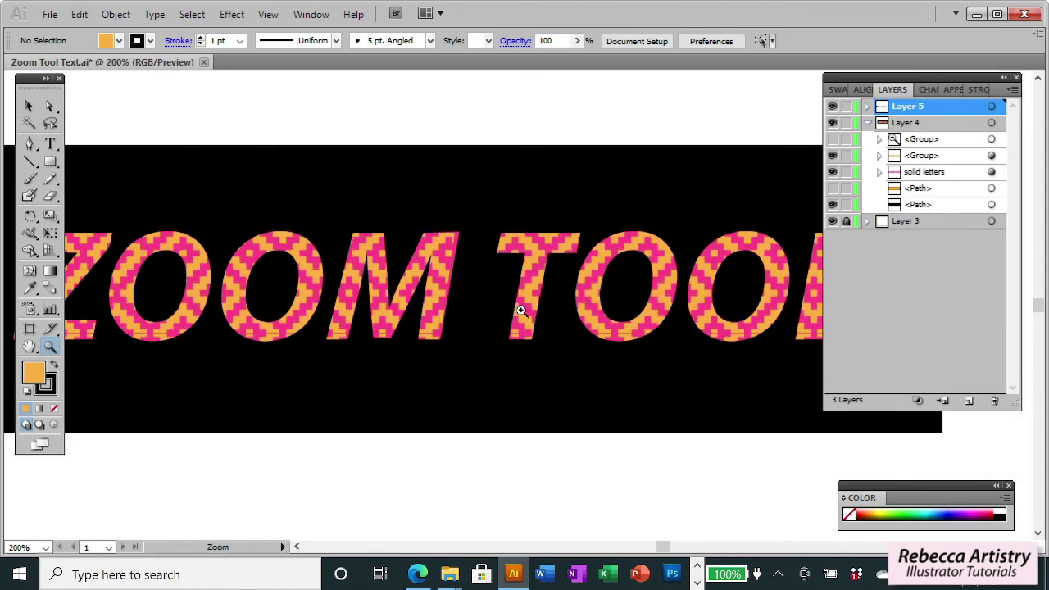
left_click(439, 291)
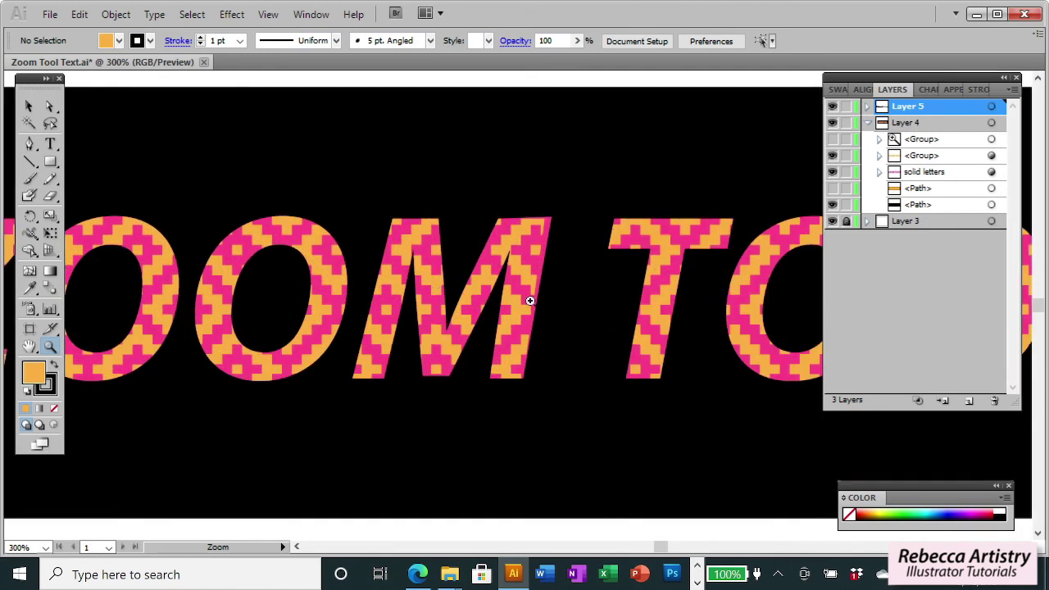
key("ctrl")
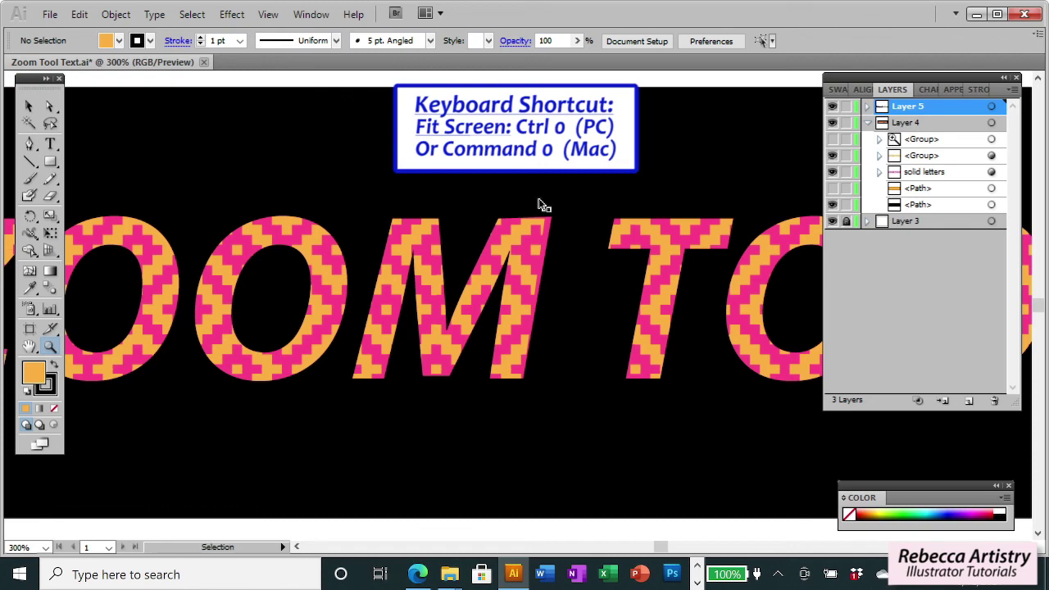
key("ctrl+0")
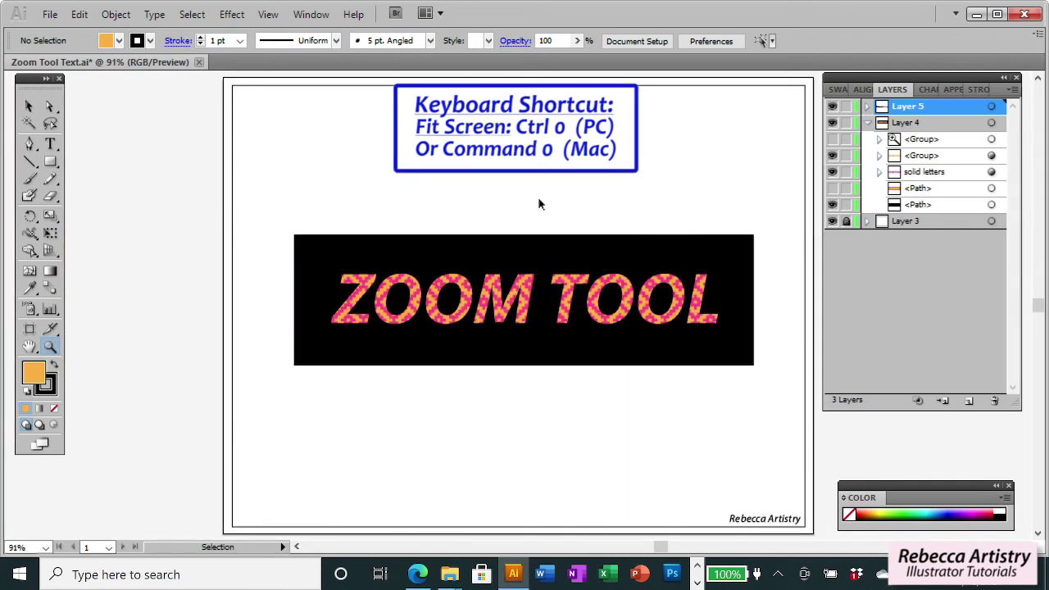